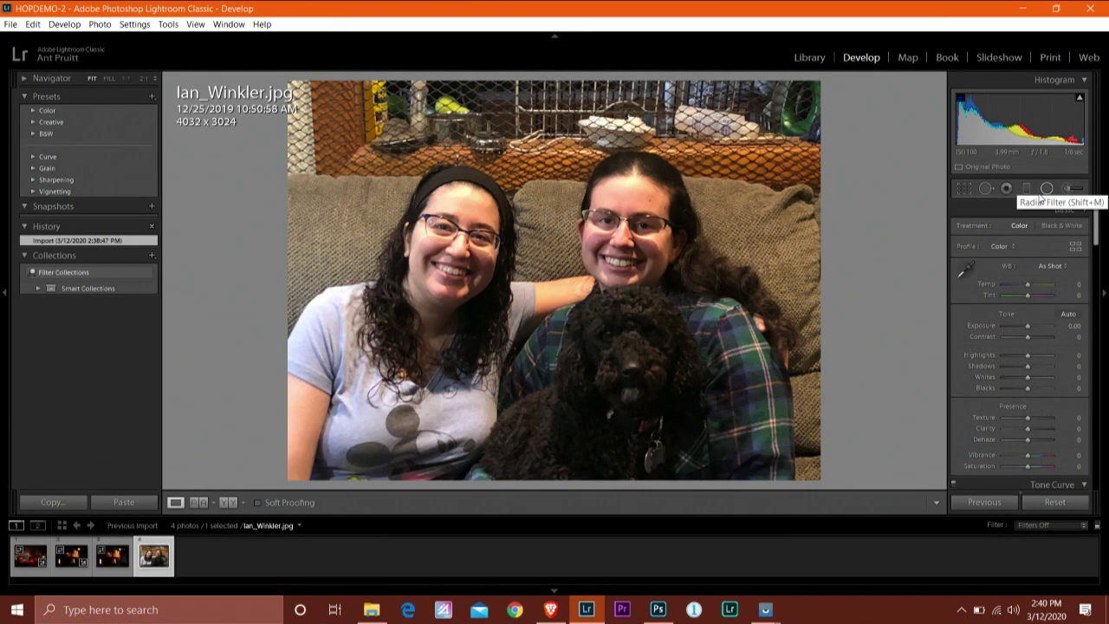
# - Activate the Radial Filter and load its Shadows effect preset
pyautogui.click(1044, 191)
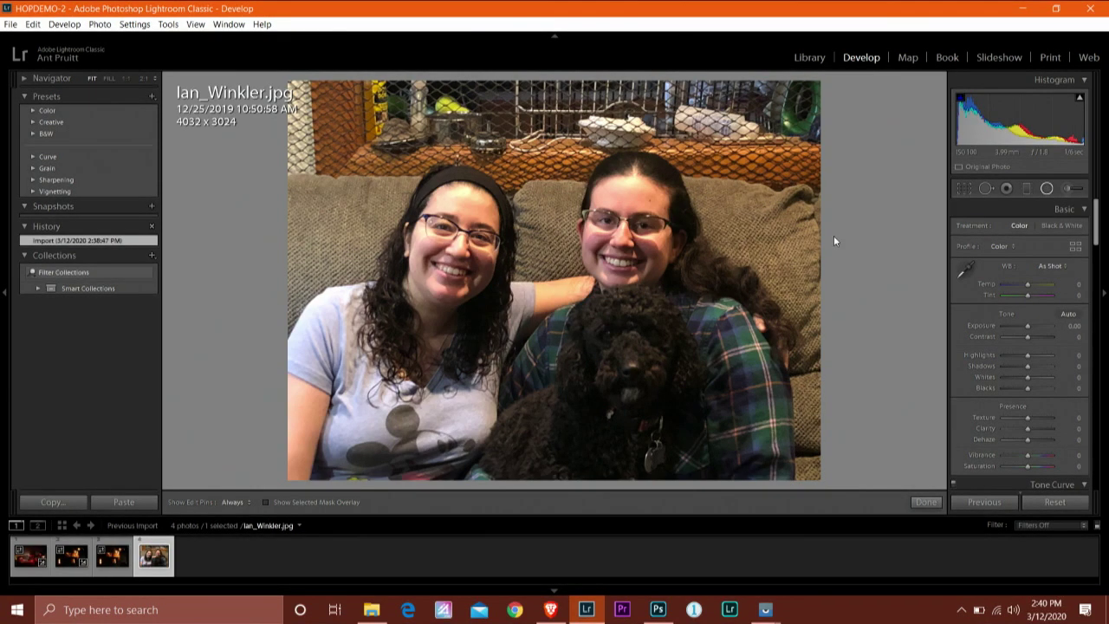
pyautogui.click(1045, 188)
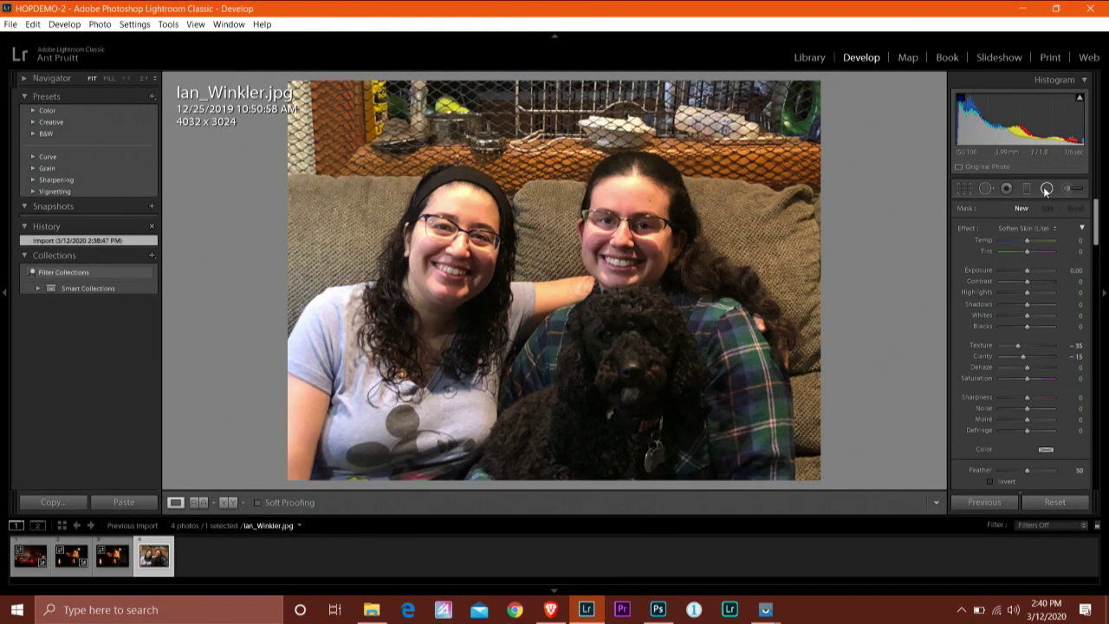
pyautogui.click(1044, 188)
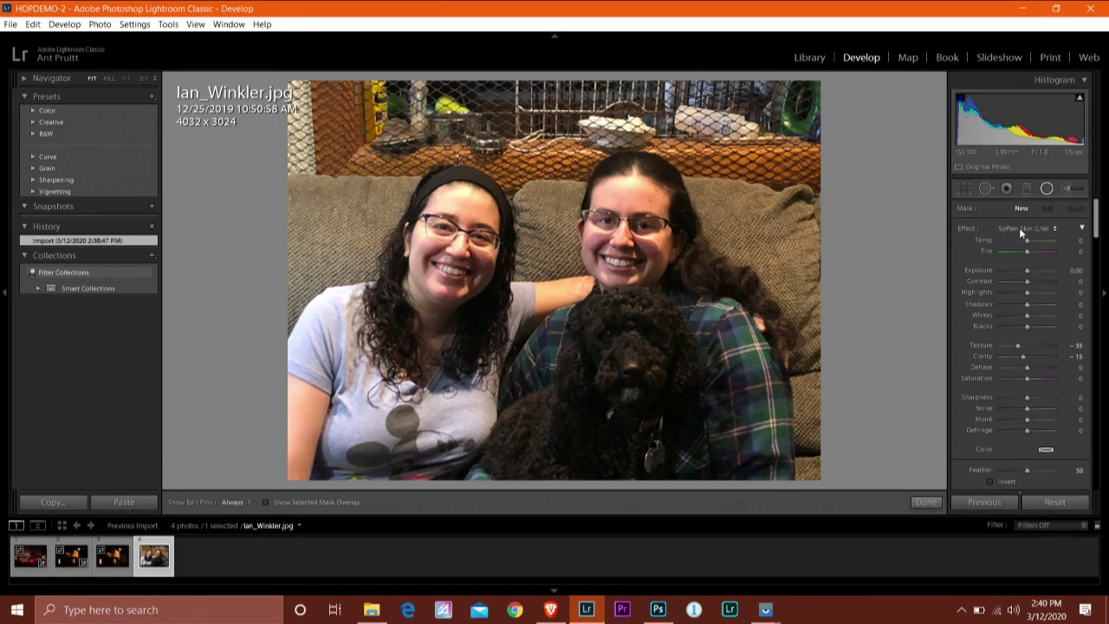
pyautogui.click(1019, 227)
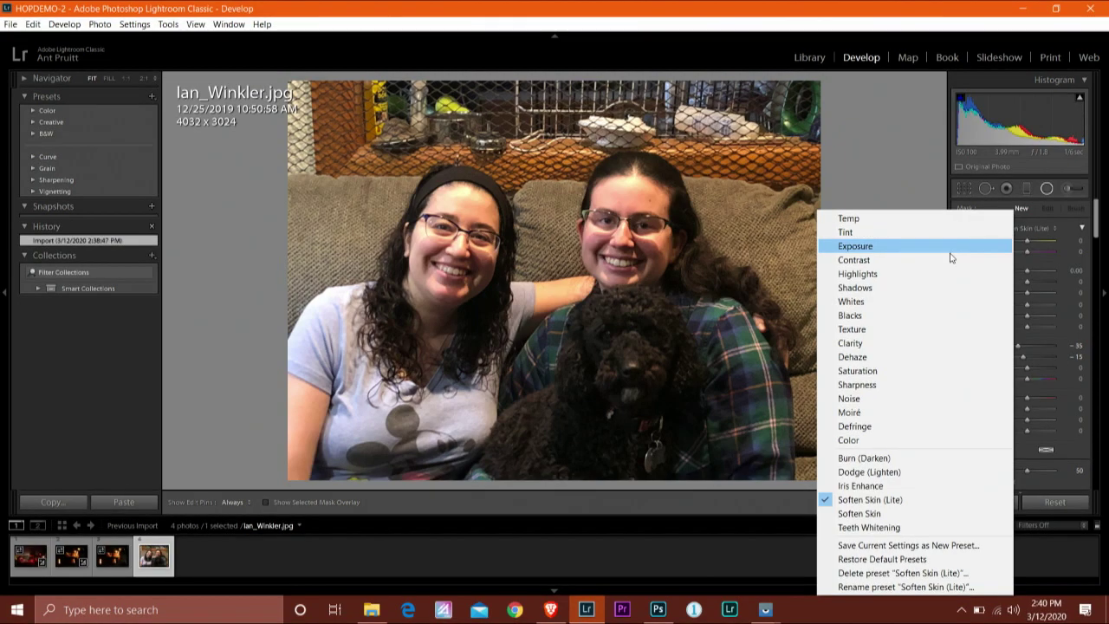
pyautogui.click(907, 288)
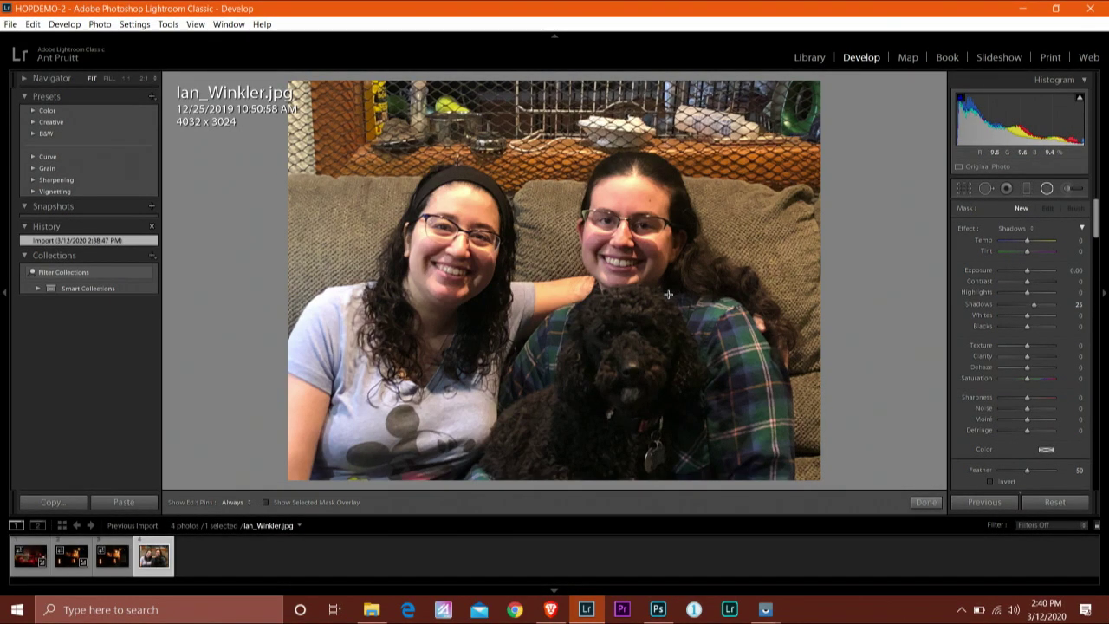
# - Place a circular radial filter centered on the black dog's face and set its Shadows to 35
pyautogui.moveTo(680, 283); pyautogui.dragTo(583, 374)
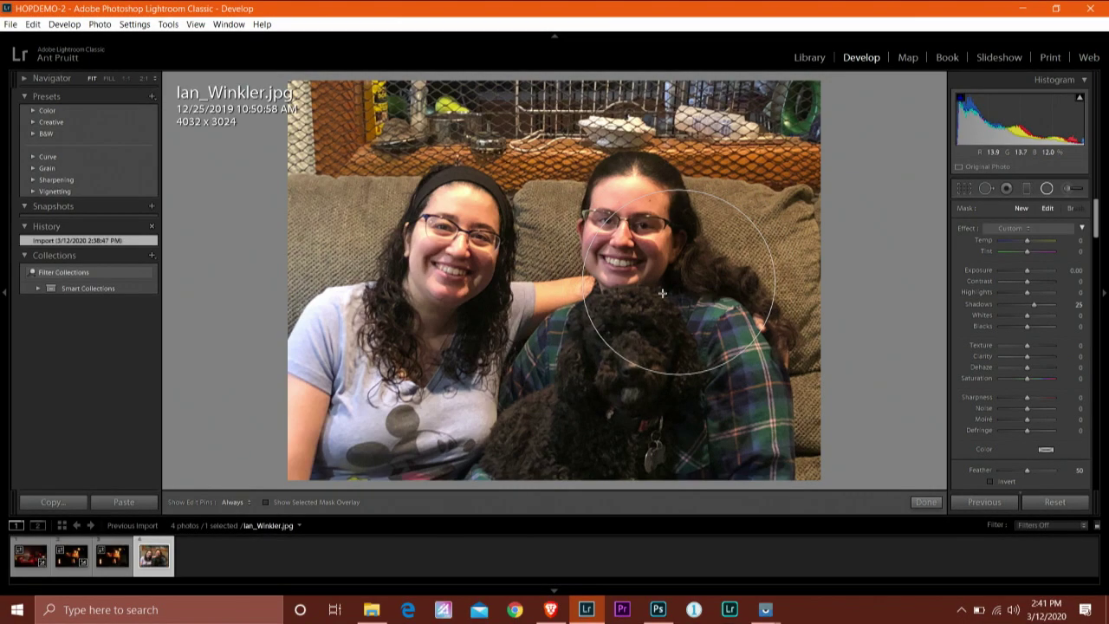
pyautogui.moveTo(676, 286); pyautogui.dragTo(629, 365)
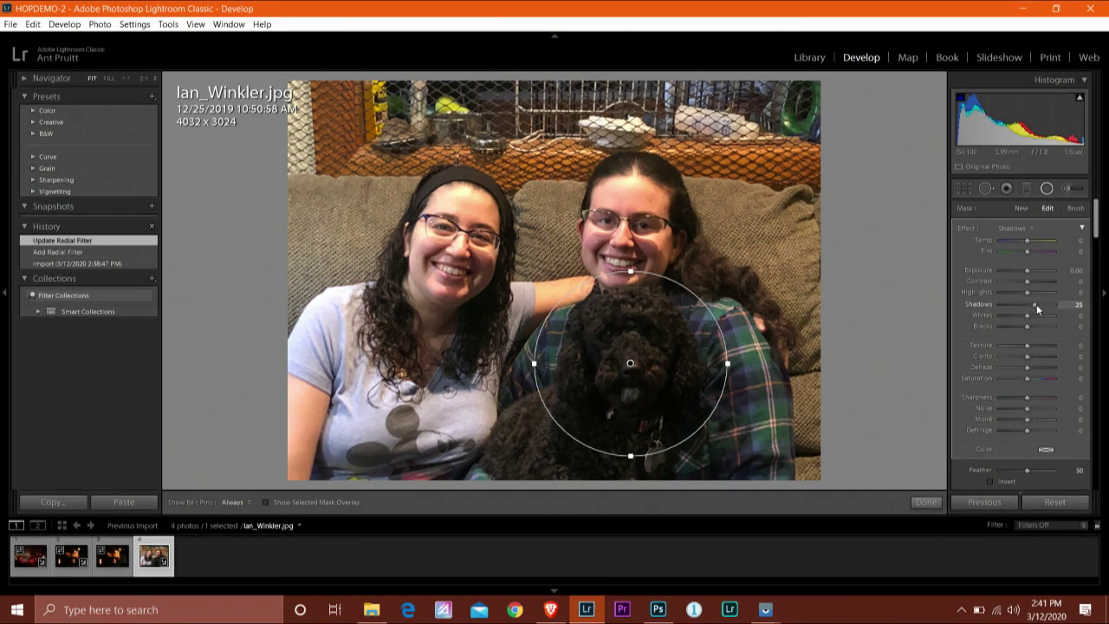
pyautogui.moveTo(1037, 310); pyautogui.dragTo(1045, 308)
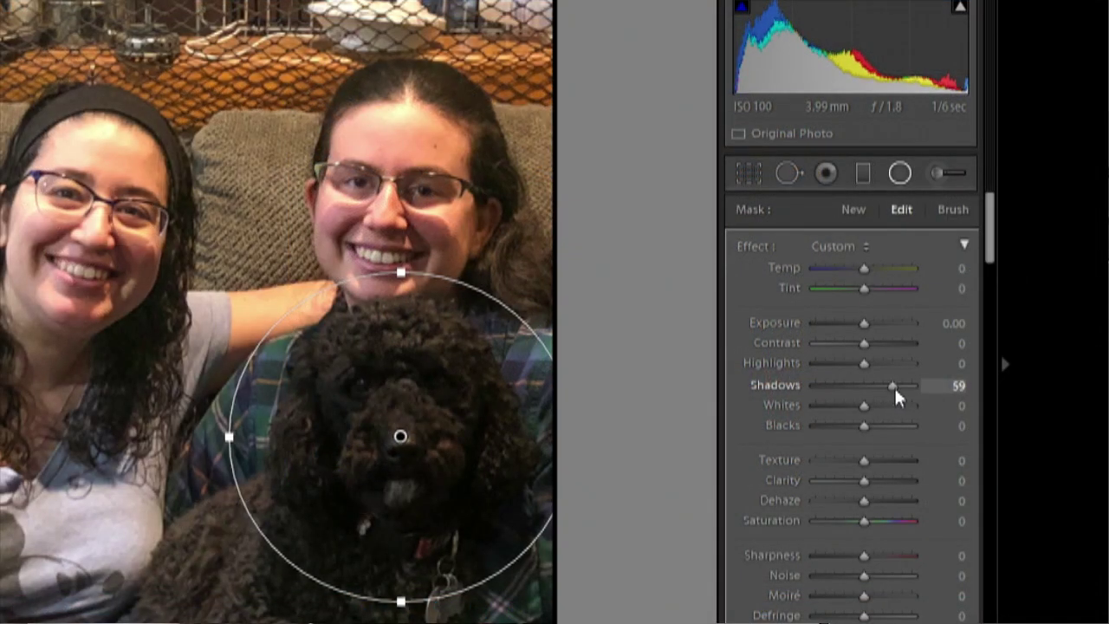
pyautogui.moveTo(895, 386); pyautogui.dragTo(882, 387)
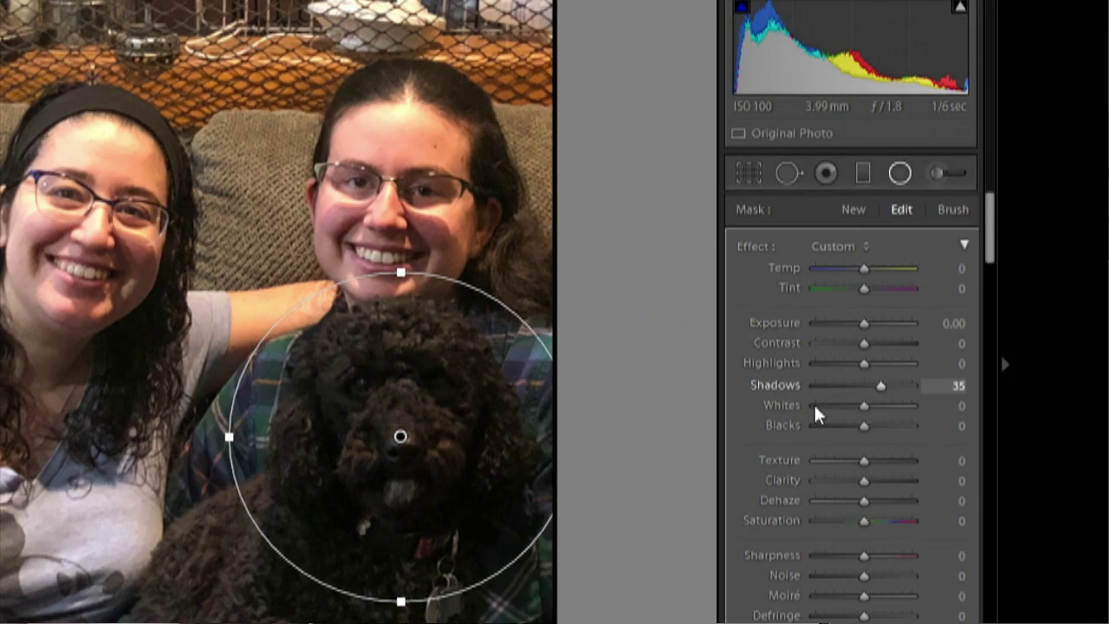
# - Invert the radial filter's mask so its adjustments apply inside the circle
pyautogui.scroll(-4, 800, 418)
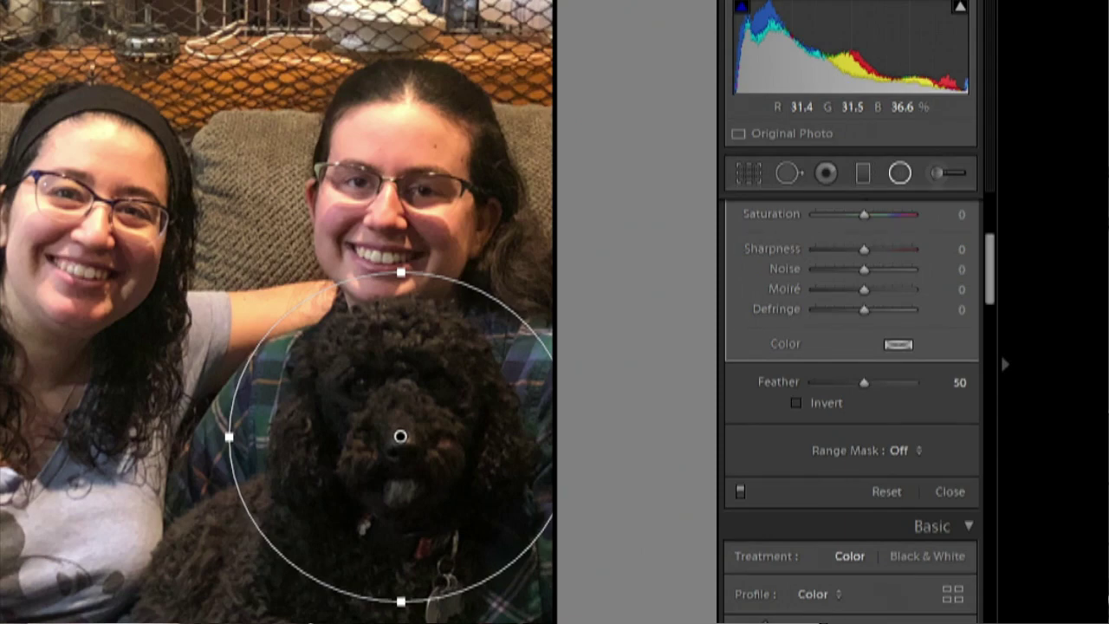
pyautogui.click(796, 404)
pyautogui.click(795, 404)
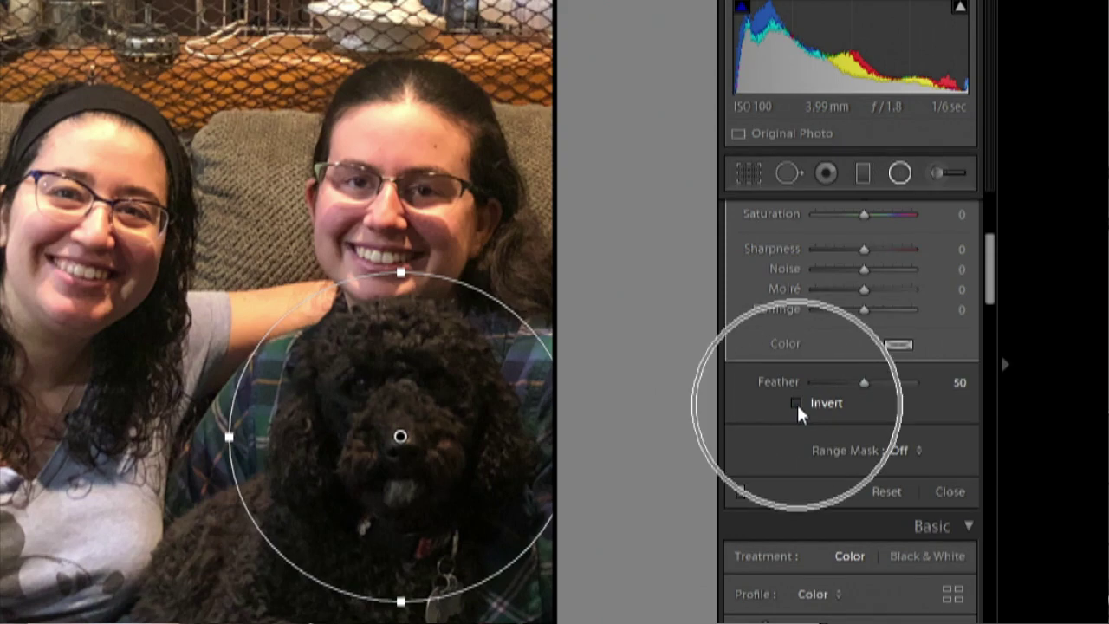
pyautogui.click(799, 406)
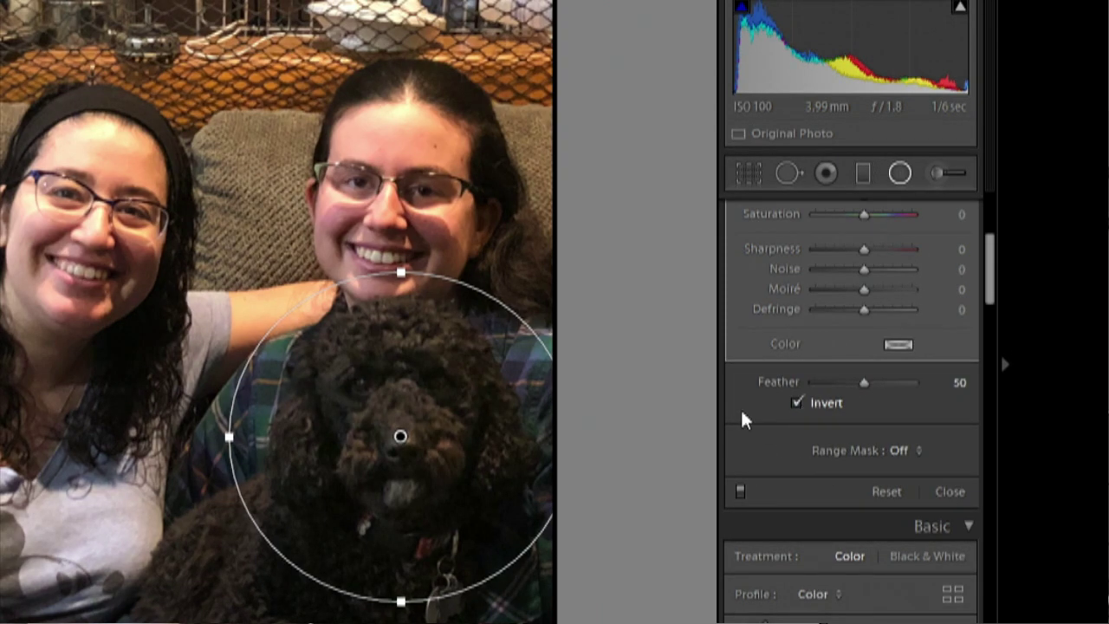
pyautogui.rightClick(400, 436)
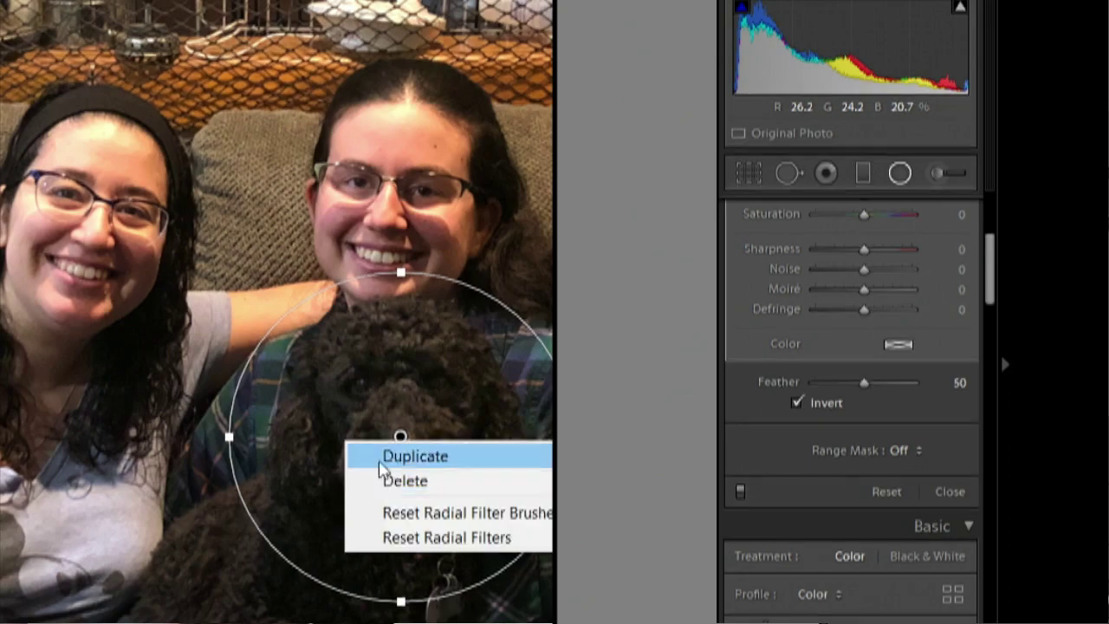
pyautogui.click(879, 323)
# - Set the dog's radial filter to Shadows 37 and Contrast 13
pyautogui.scroll(5, 823, 434)
pyautogui.moveTo(866, 387); pyautogui.dragTo(884, 388)
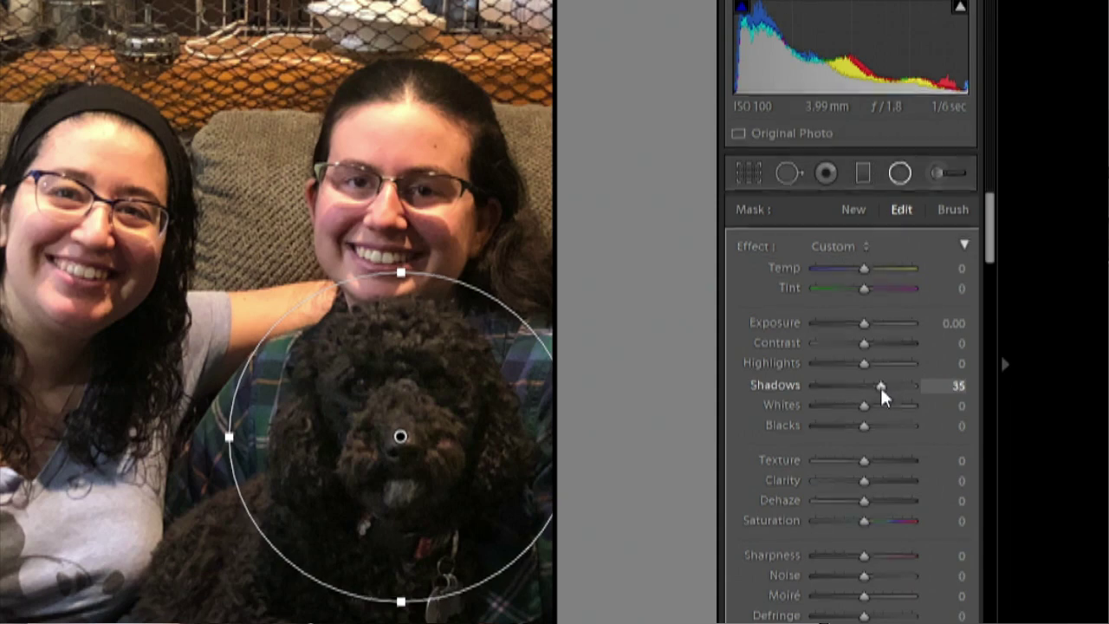
pyautogui.moveTo(881, 385)
pyautogui.mouseDown()
pyautogui.moveTo(891, 386)
pyautogui.moveTo(881, 387)
pyautogui.mouseUp()
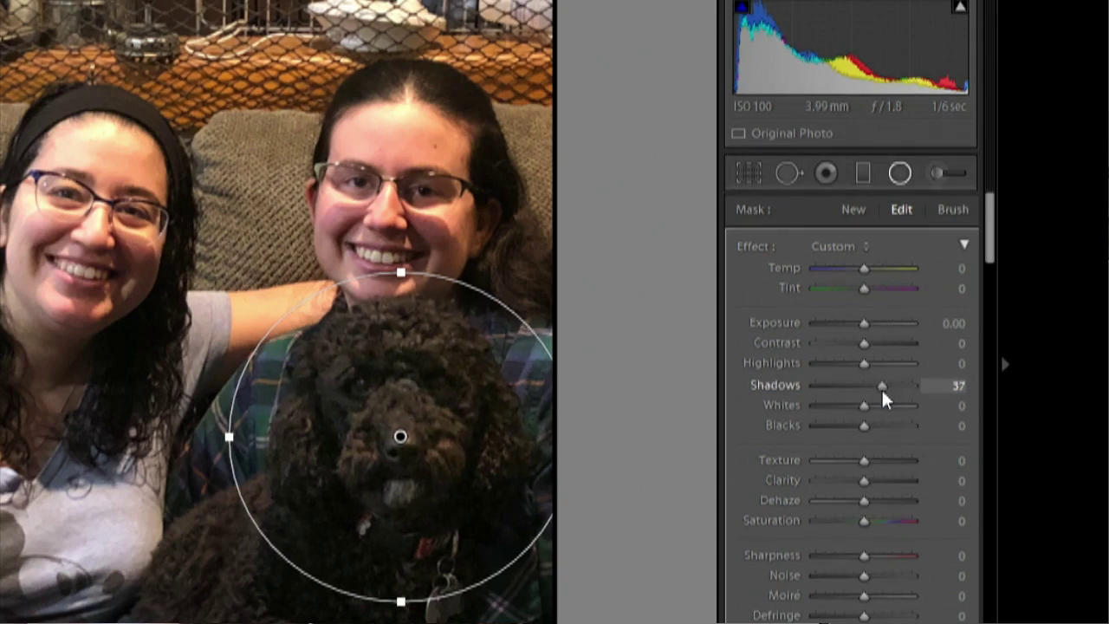
pyautogui.click(869, 339)
pyautogui.moveTo(865, 345); pyautogui.dragTo(916, 347)
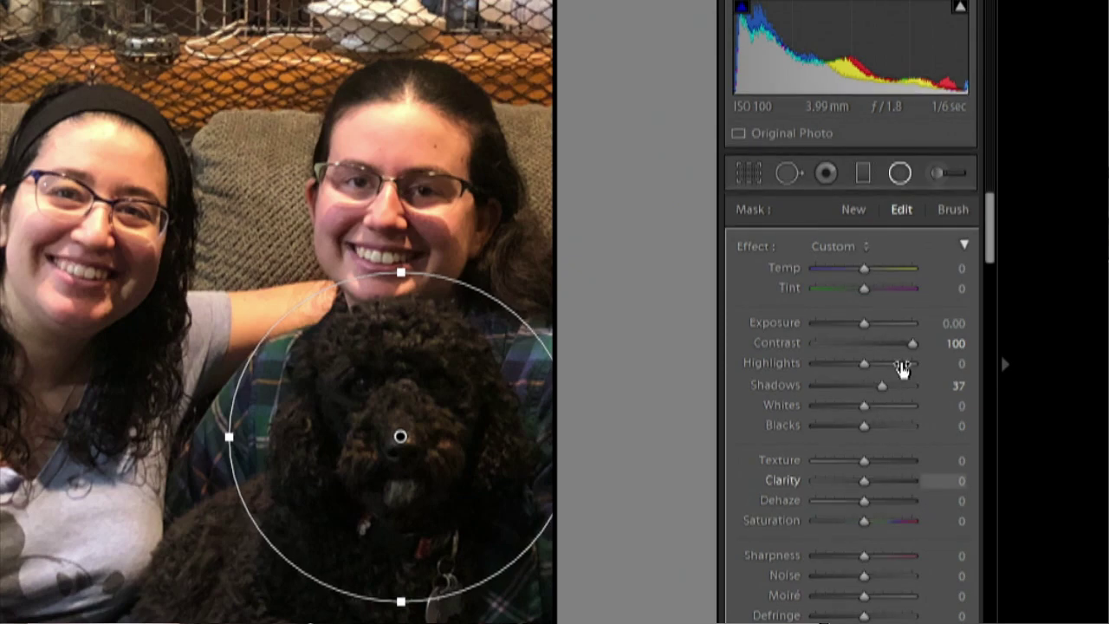
pyautogui.moveTo(908, 344); pyautogui.dragTo(871, 349)
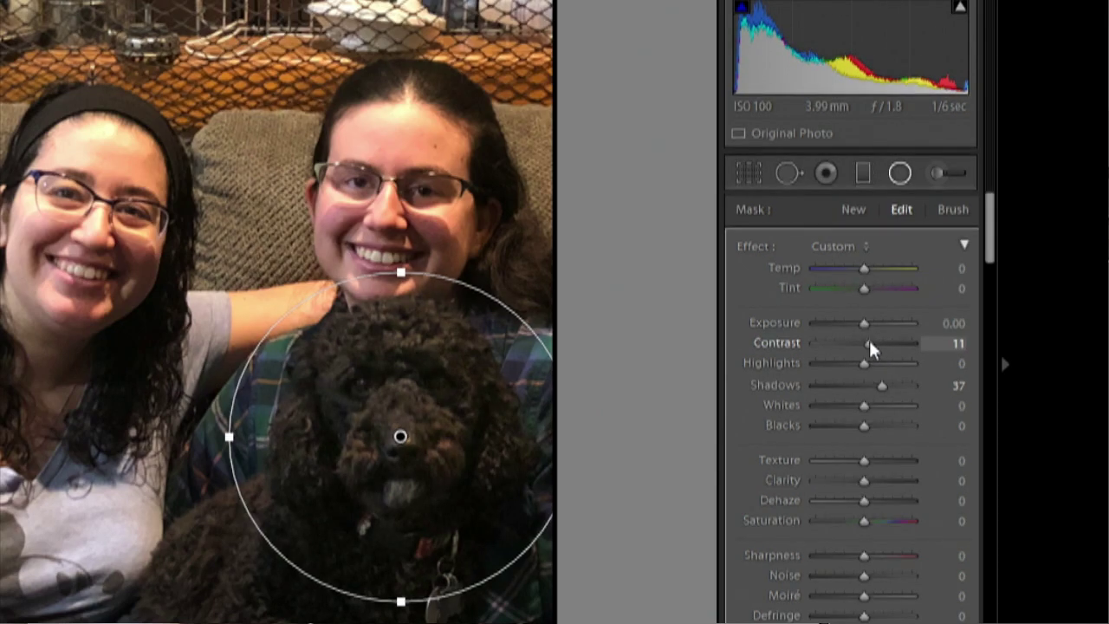
pyautogui.moveTo(872, 346); pyautogui.dragTo(868, 346)
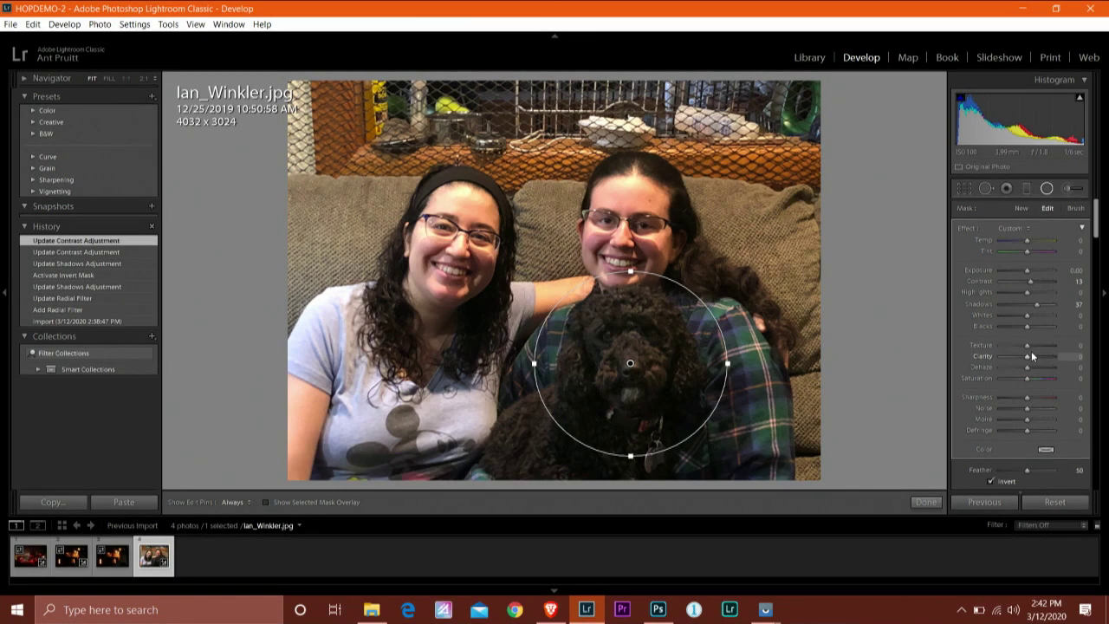
# - Set the radial filter's Sharpness to 41, Texture to 17 and Clarity to 9, and close the filter
pyautogui.moveTo(1029, 398); pyautogui.dragTo(1042, 400)
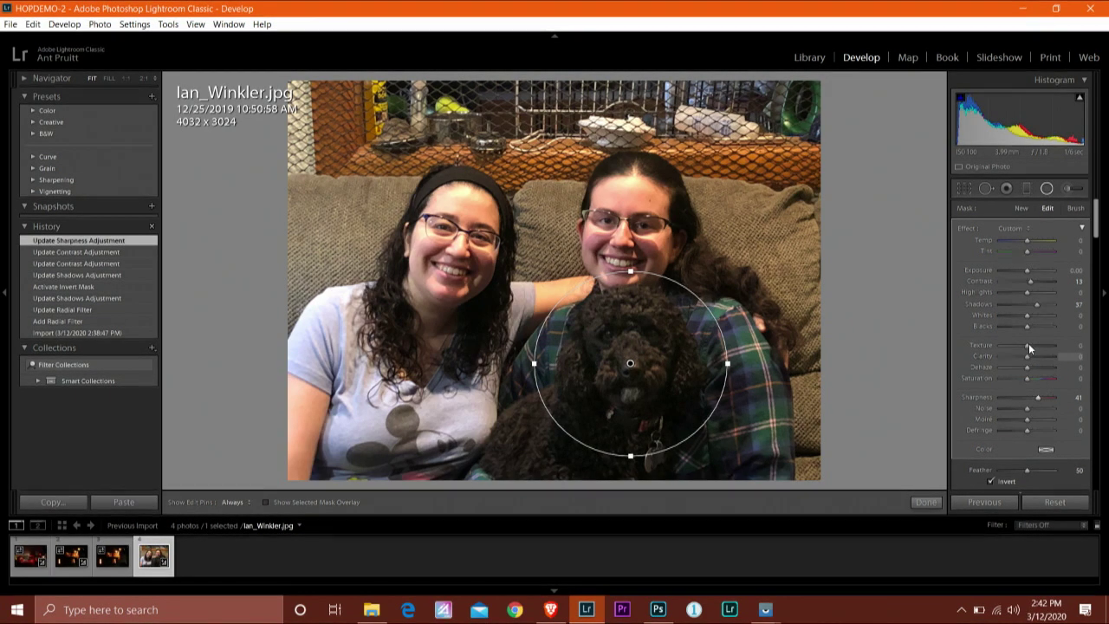
pyautogui.moveTo(1030, 346); pyautogui.dragTo(1031, 357)
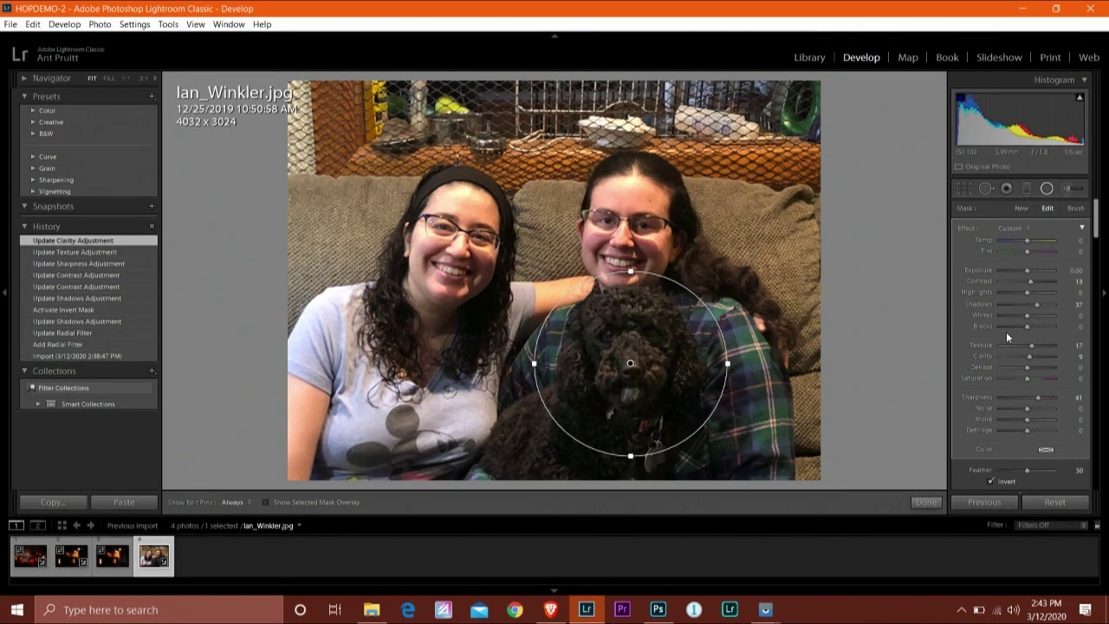
pyautogui.click(1046, 189)
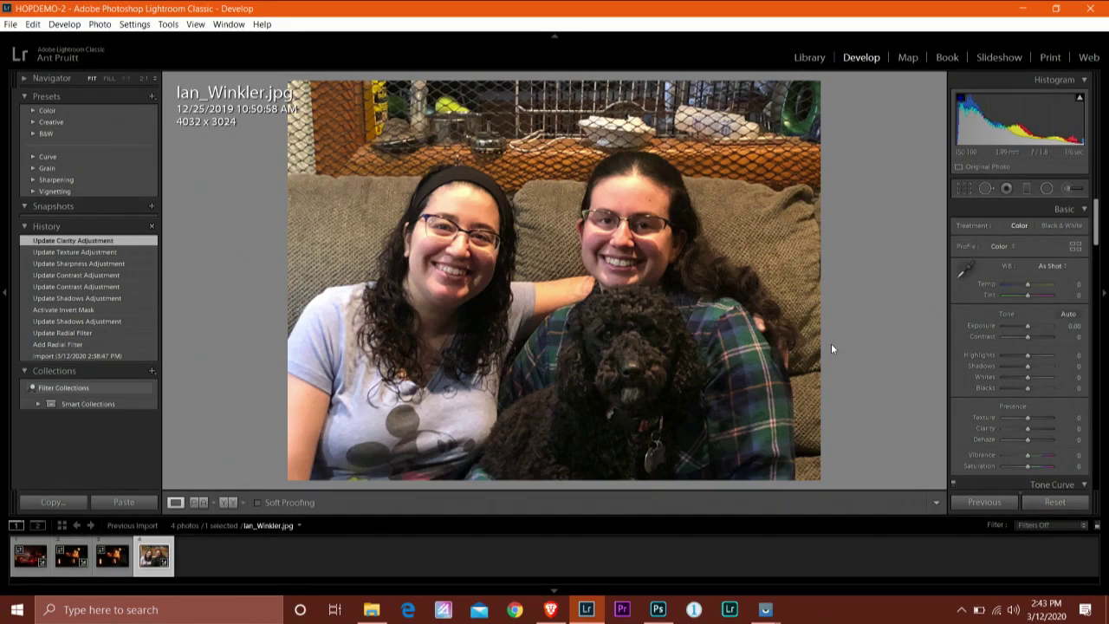
# - Compare the before and after versions of the portrait side by side
pyautogui.press('y')
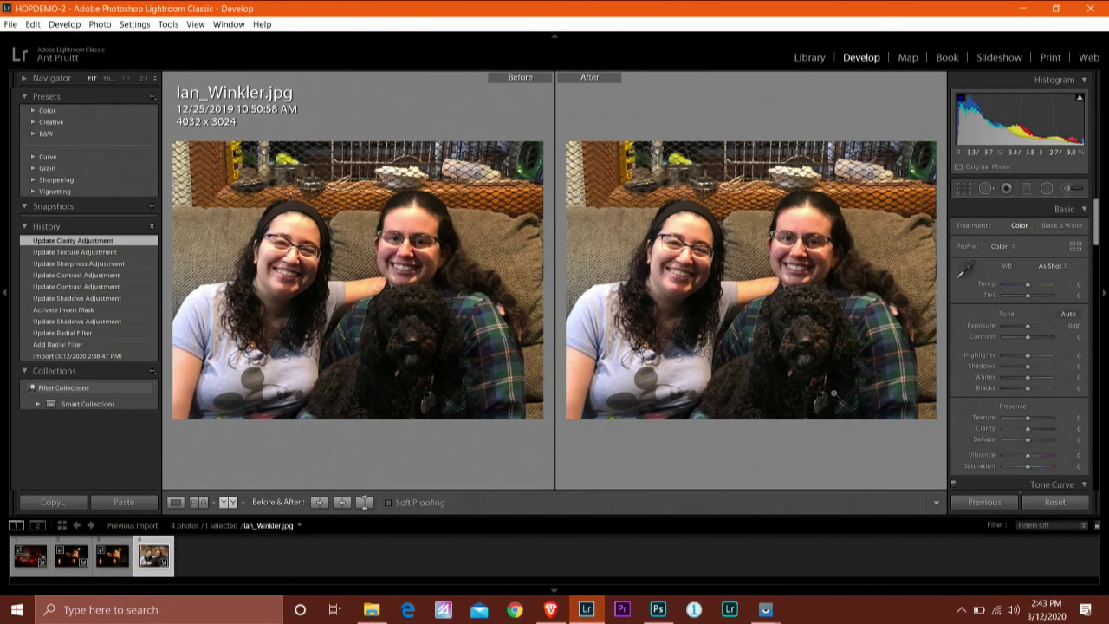
pyautogui.click(1069, 189)
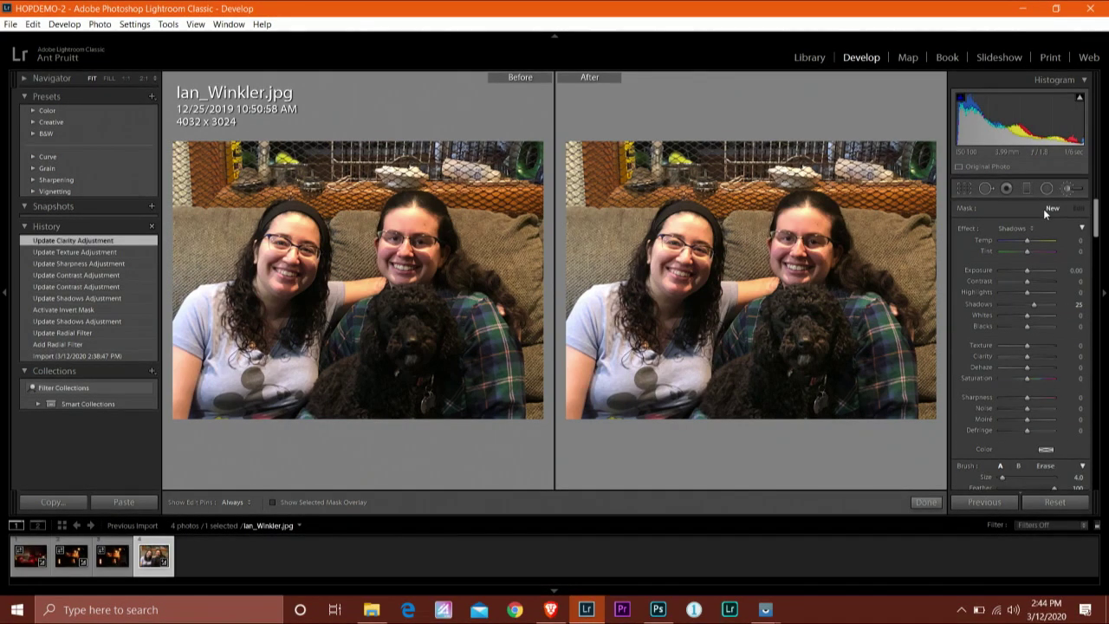
pyautogui.click(1069, 190)
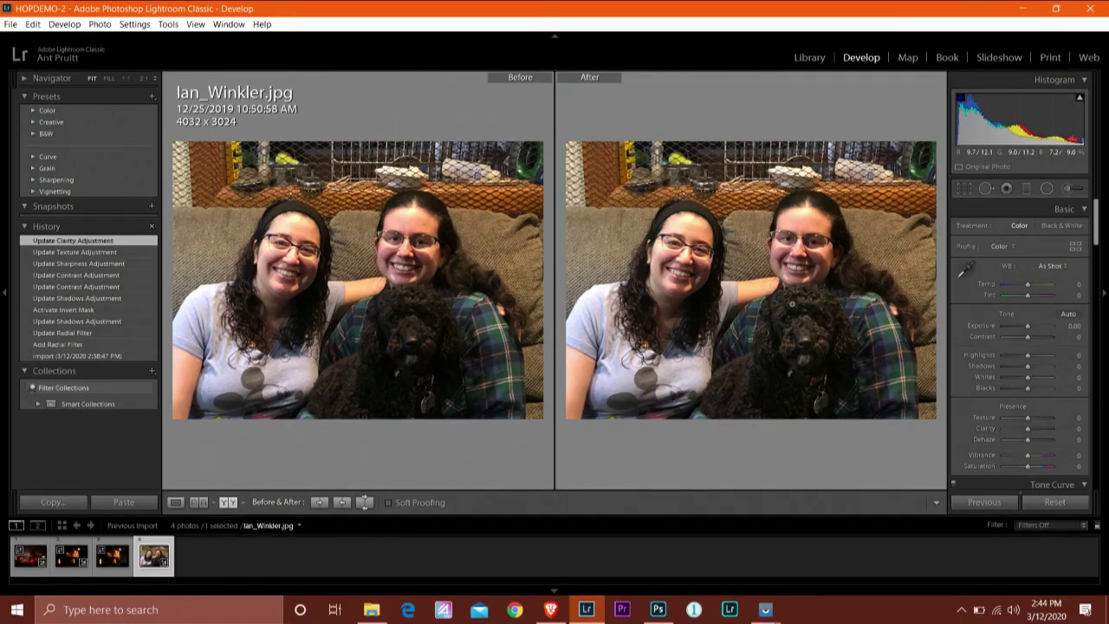
pyautogui.press('y')
pyautogui.press('u')
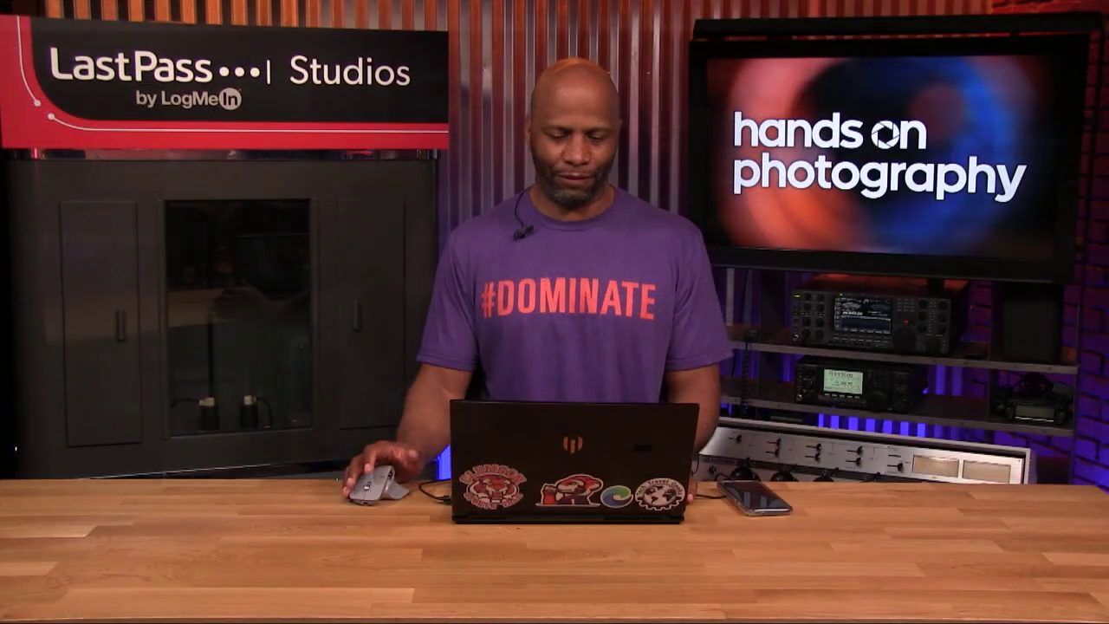
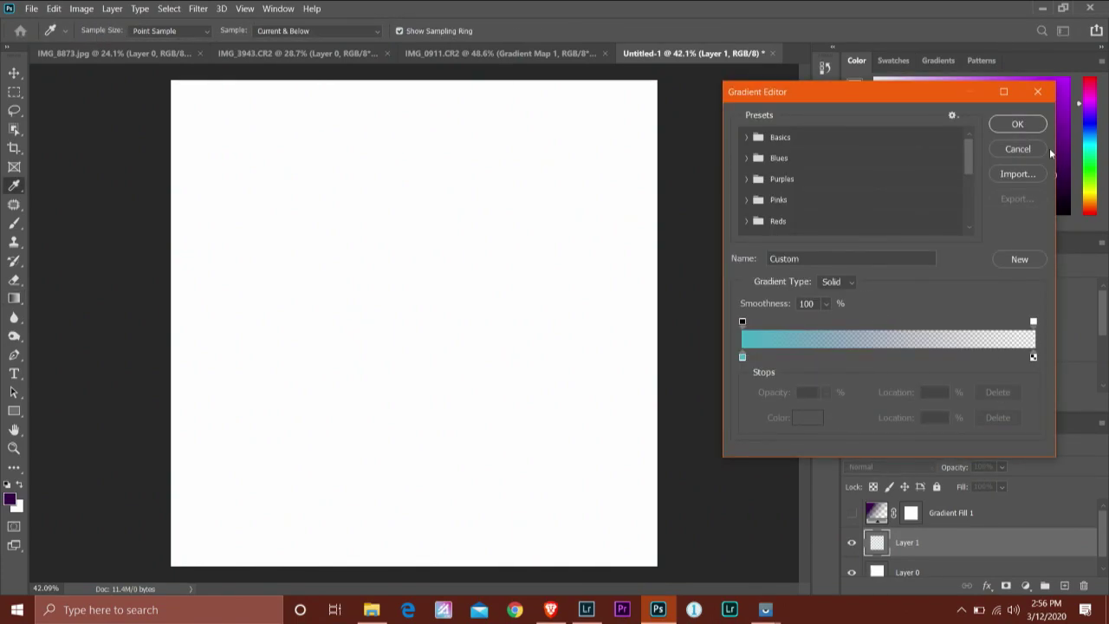
# - Draw a horizontal teal-to-transparent linear gradient across Layer 1 and preview other blend modes, keeping Normal
pyautogui.click(1028, 147)
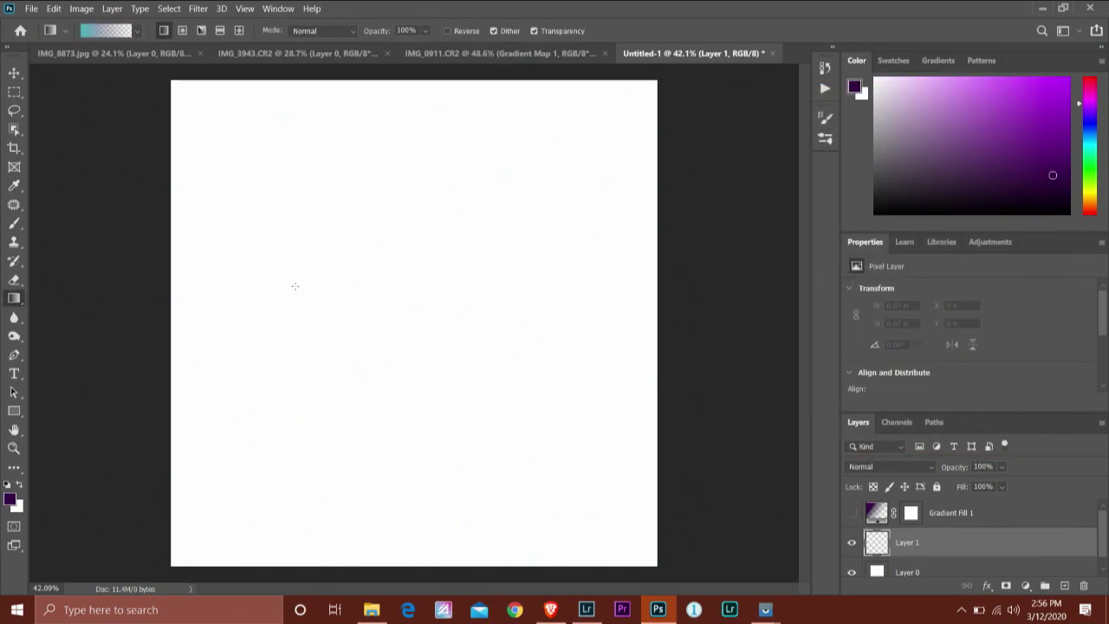
pyautogui.moveTo(221, 297); pyautogui.dragTo(608, 286)
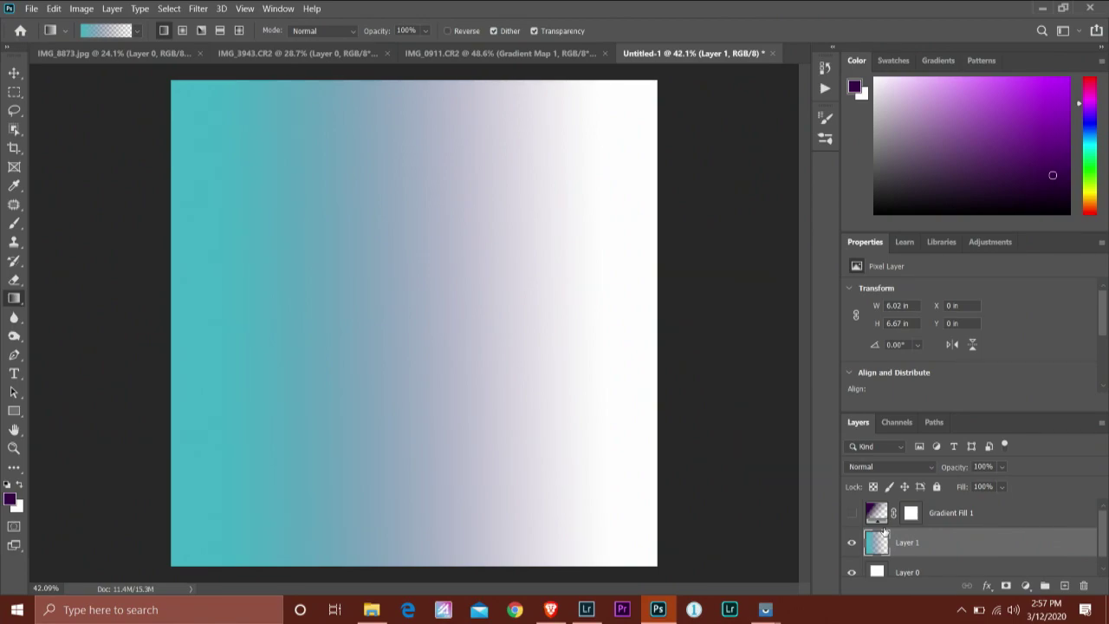
pyautogui.click(917, 470)
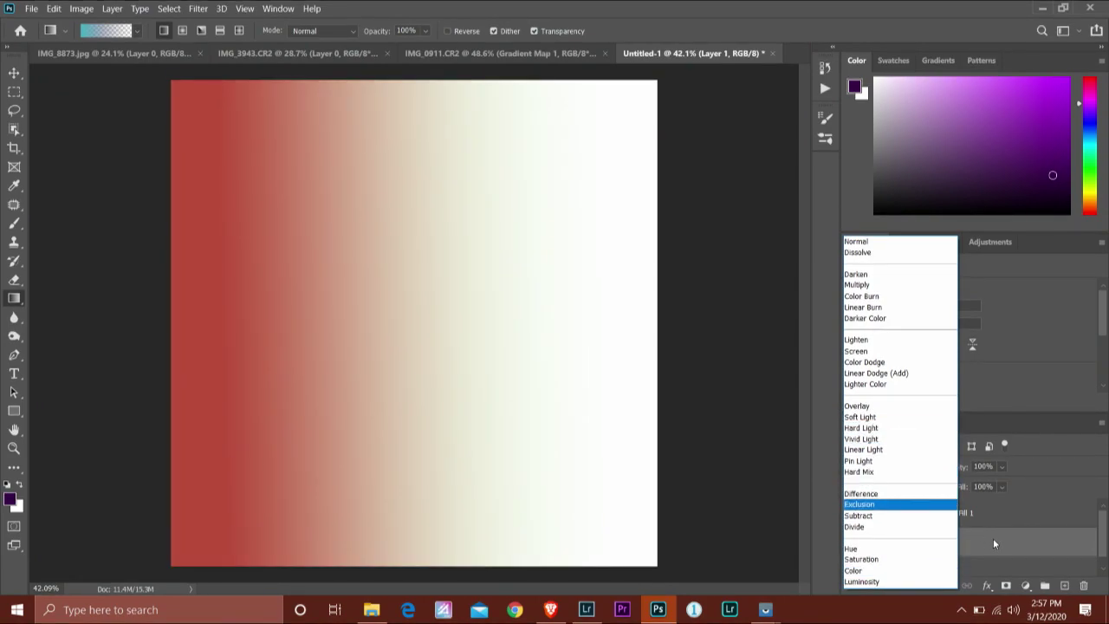
pyautogui.click(1018, 537)
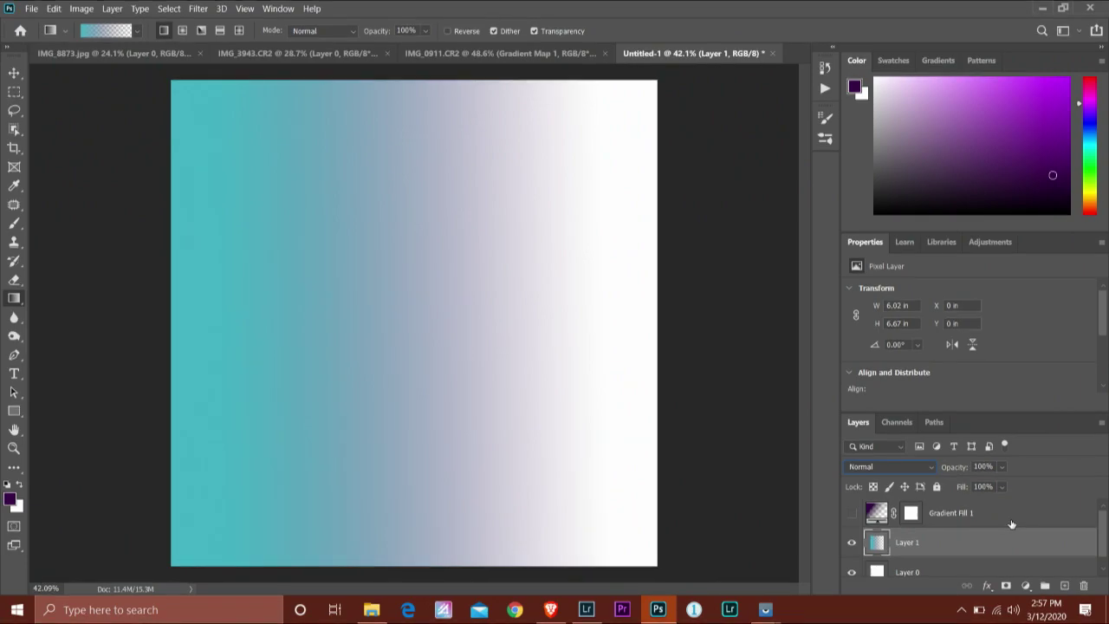
# - Add a Gradient fill layer above the photo in IMG_8873.jpg
pyautogui.click(95, 53)
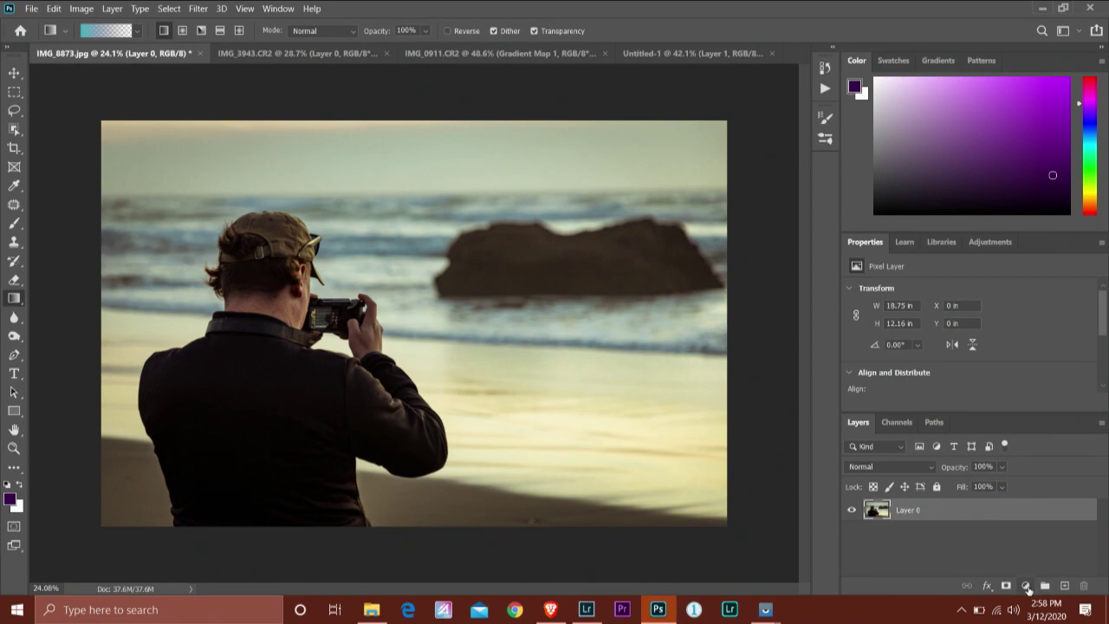
pyautogui.click(1030, 588)
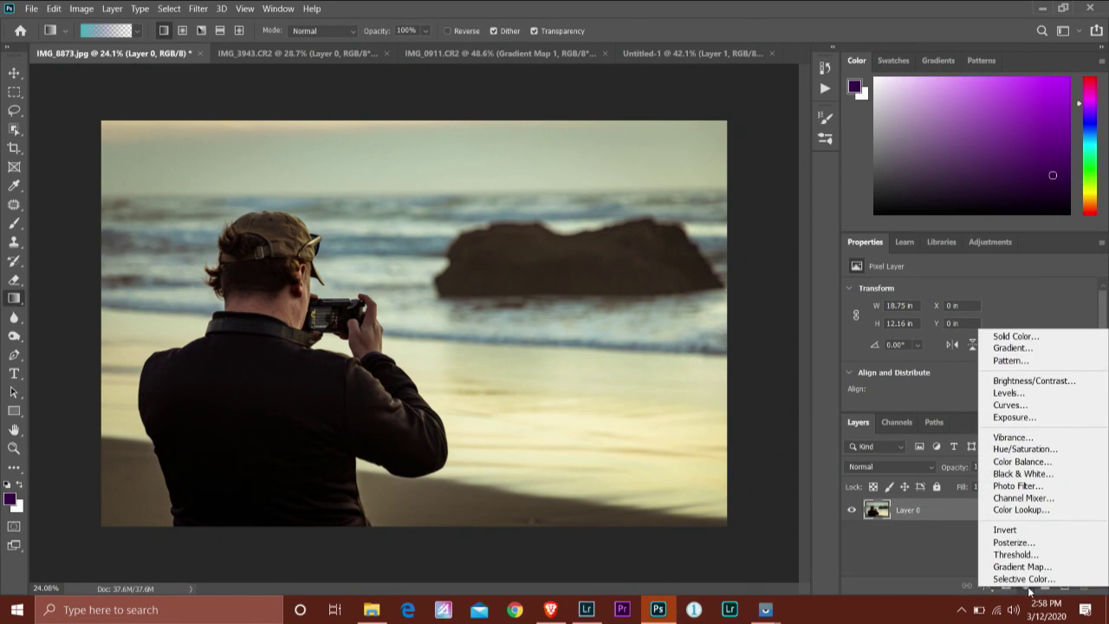
pyautogui.click(1029, 350)
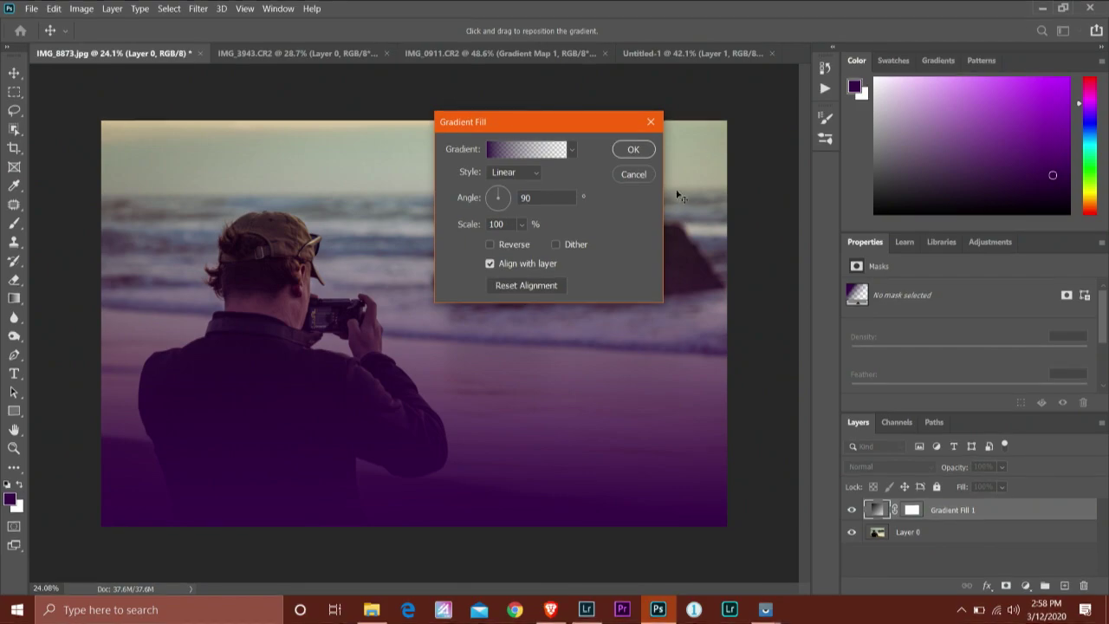
# - Change the gradient fill's opaque starting colour stop to orange (#e87619) and accept the edited gradient
pyautogui.click(501, 152)
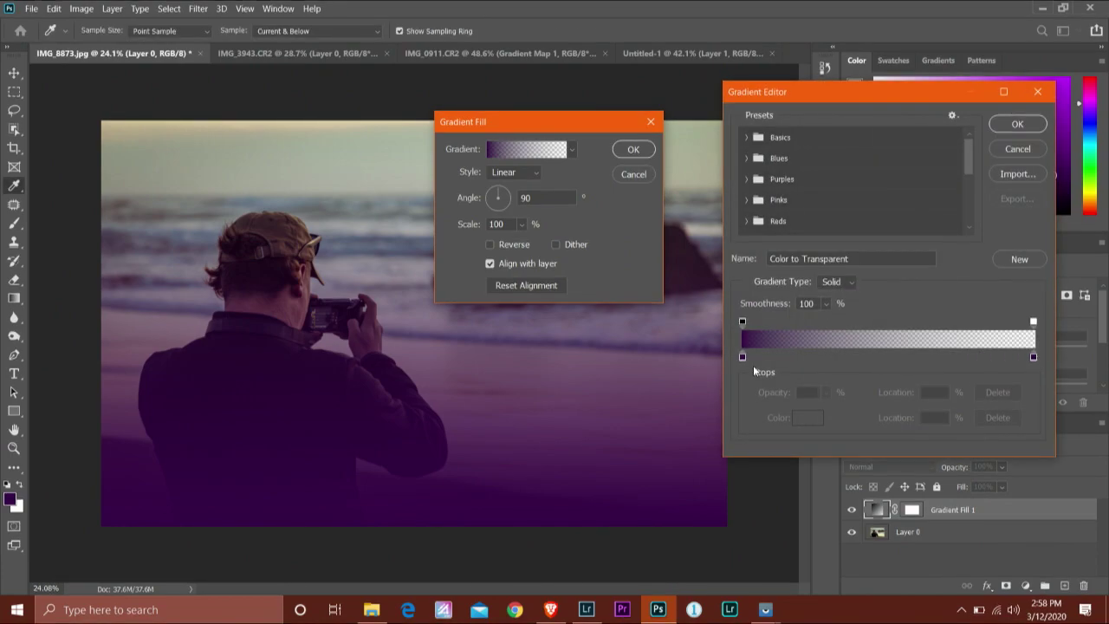
pyautogui.click(742, 357)
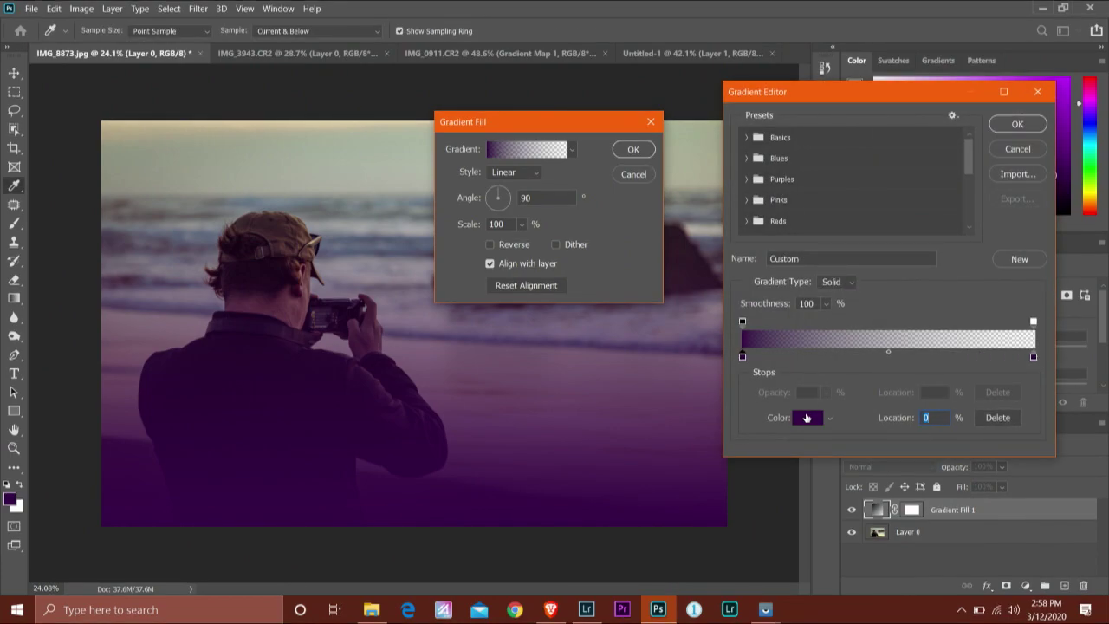
pyautogui.click(807, 418)
pyautogui.click(926, 286)
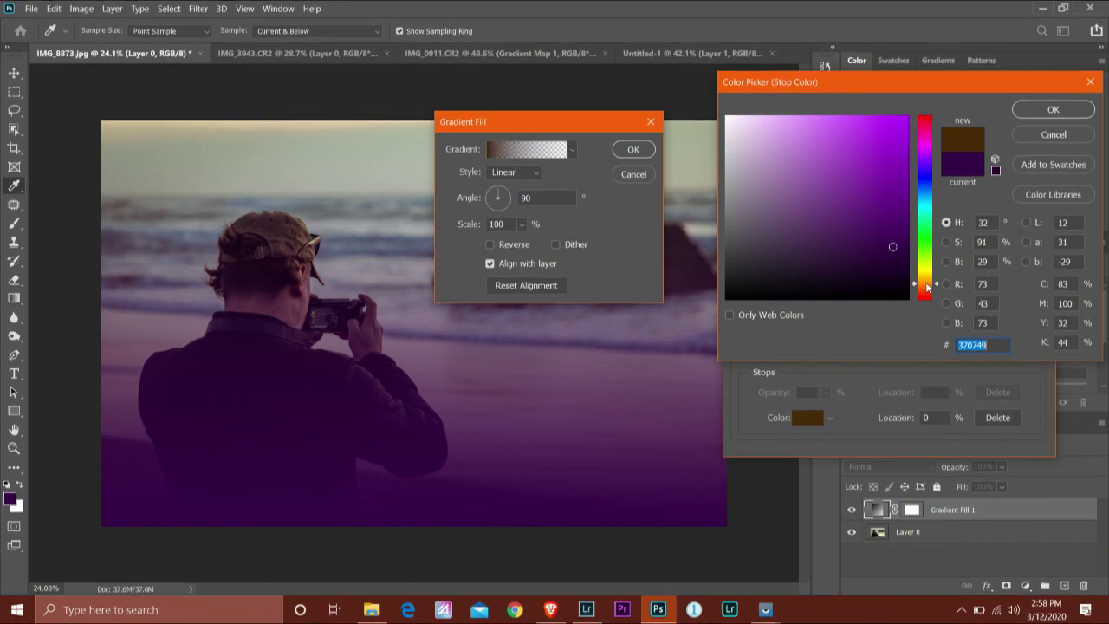
pyautogui.moveTo(926, 291); pyautogui.dragTo(927, 292)
pyautogui.moveTo(894, 169); pyautogui.dragTo(891, 135)
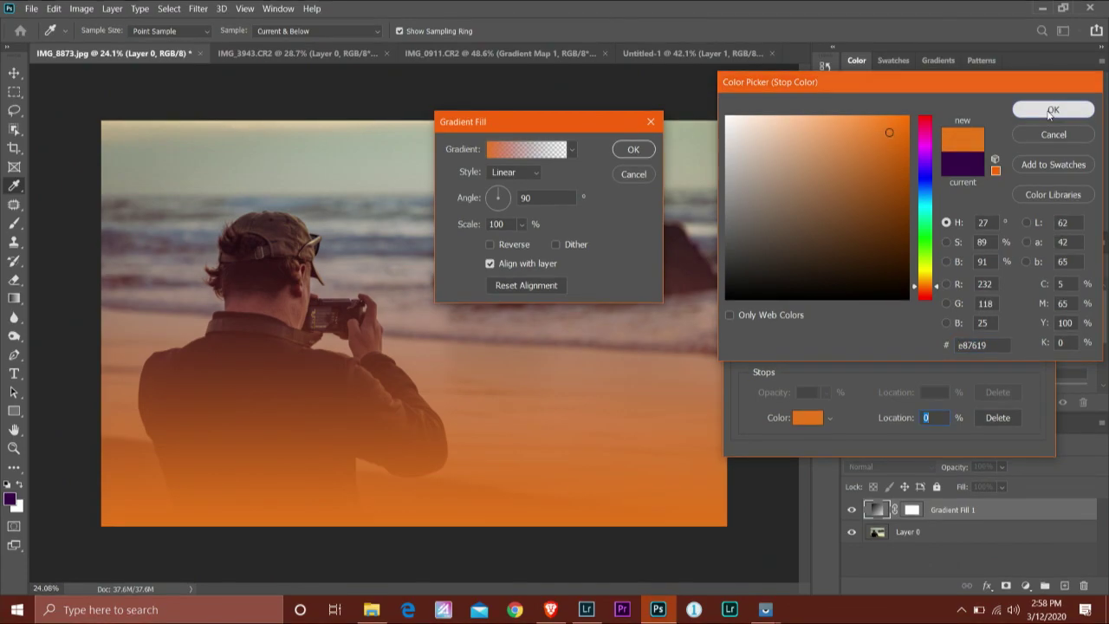
pyautogui.click(1051, 111)
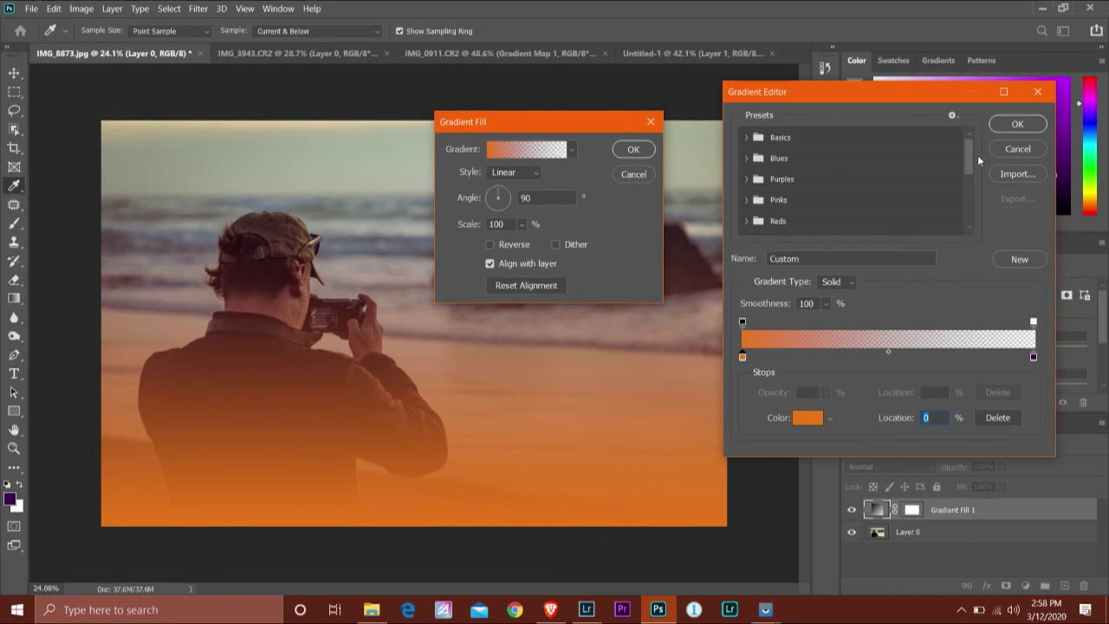
pyautogui.click(1016, 125)
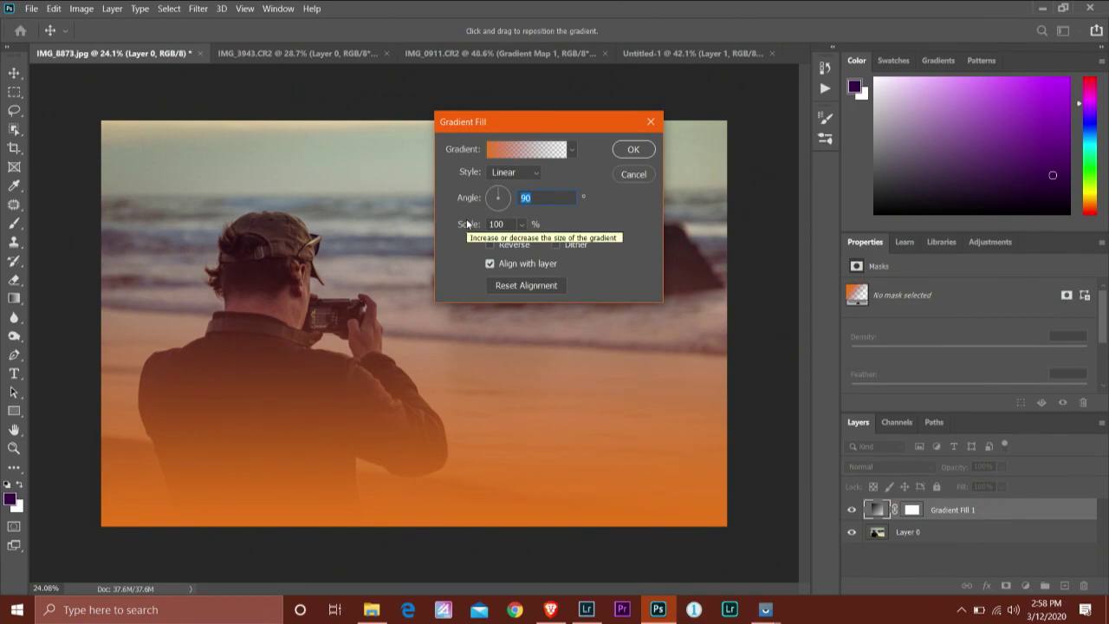
# - Try the gradient fill at an angle of 0 degrees and at 180 degrees
pyautogui.write('0')
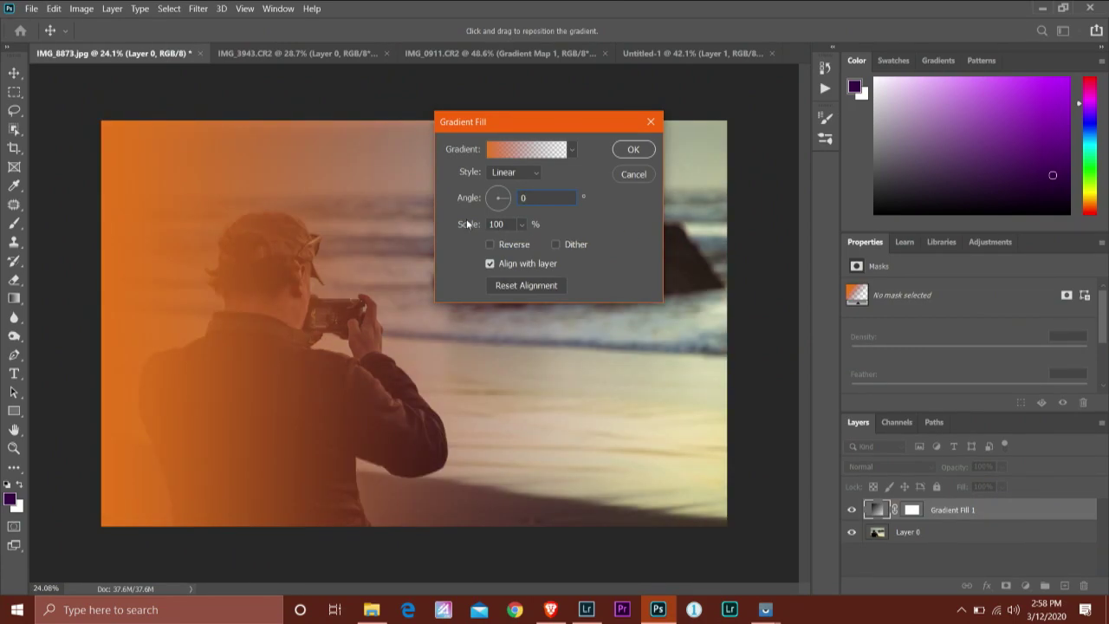
pyautogui.press('Return')
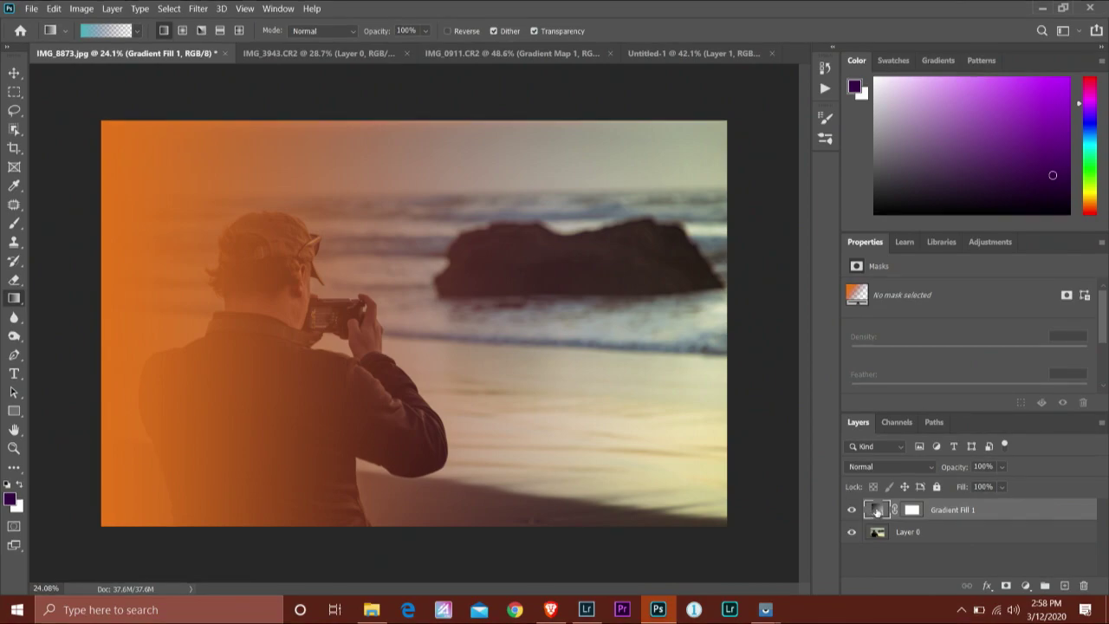
pyautogui.doubleClick(877, 511)
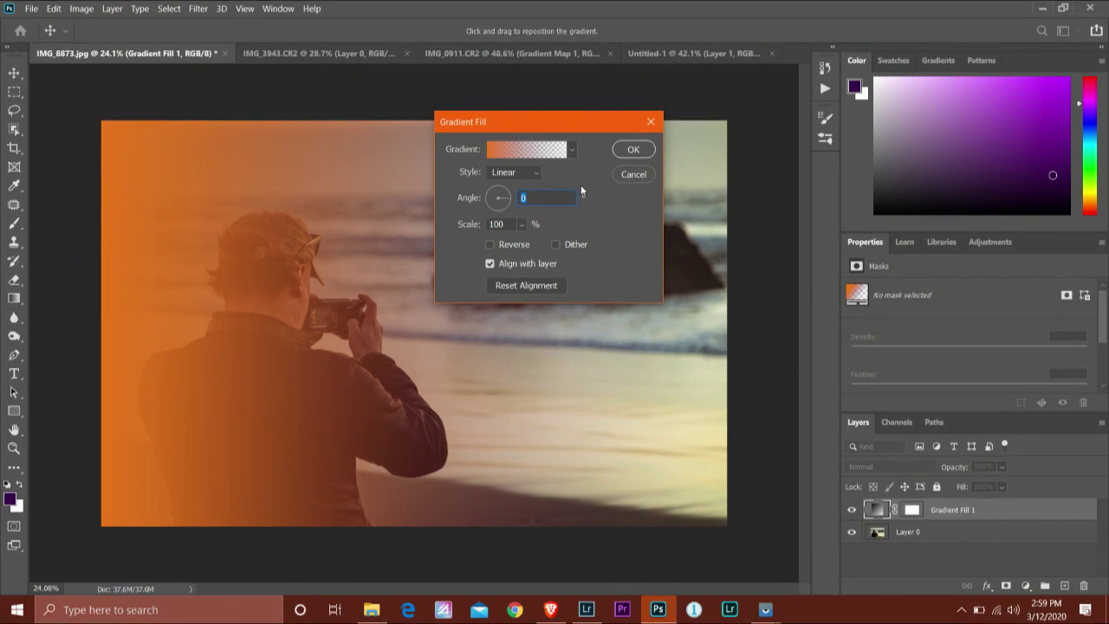
pyautogui.write('18')
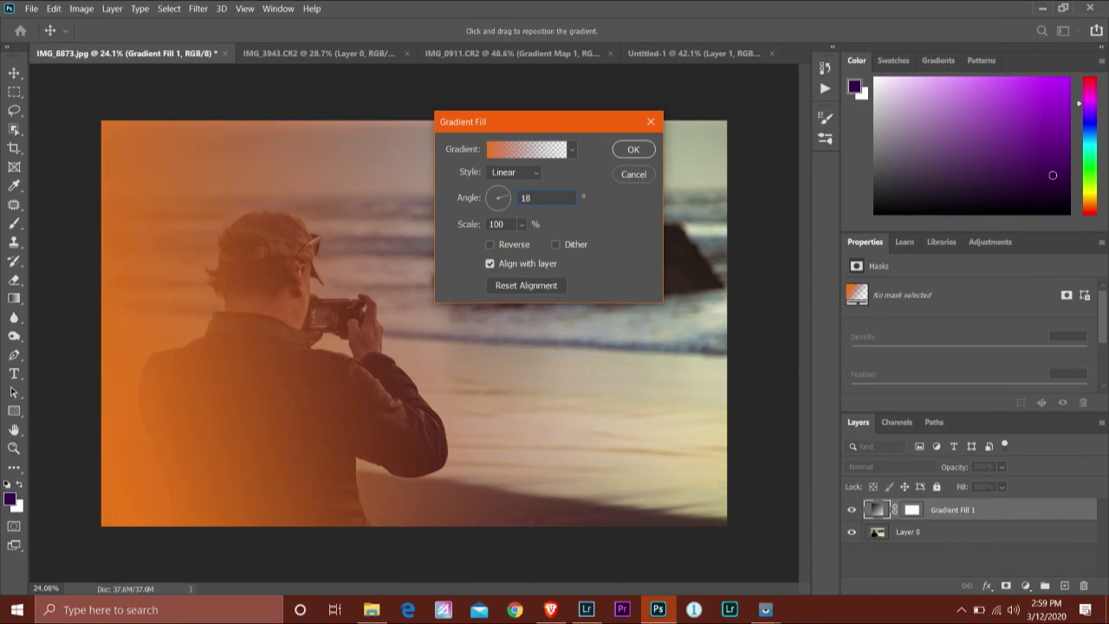
pyautogui.write('0')
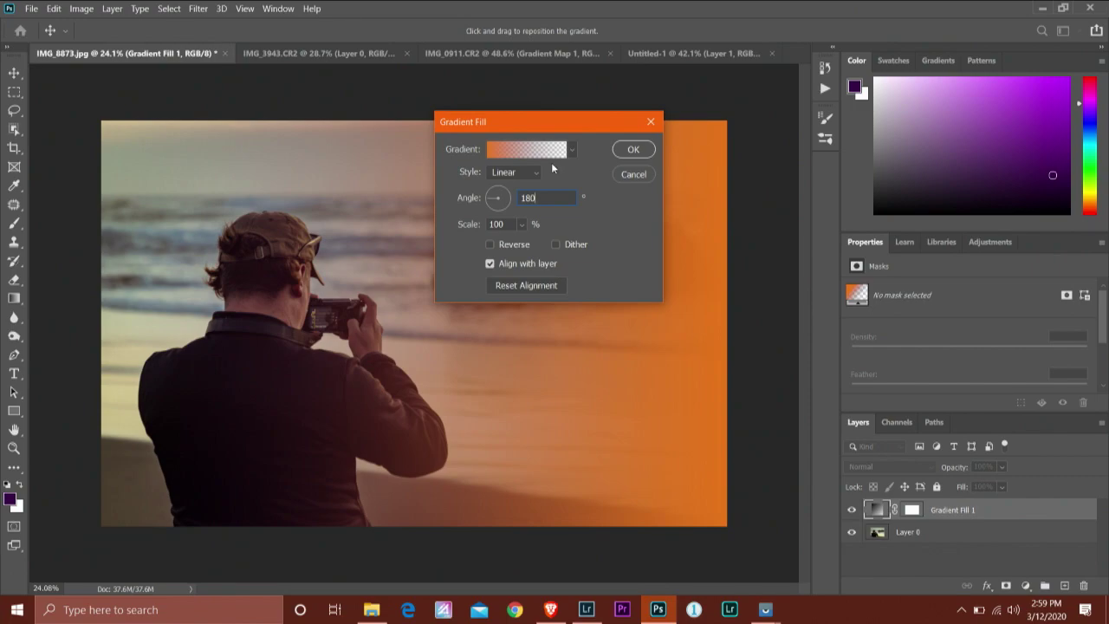
# - Rotate the gradient fill to about -140 degrees so the orange starts in the photo's upper-right corner, and apply it
pyautogui.moveTo(512, 201); pyautogui.dragTo(505, 194)
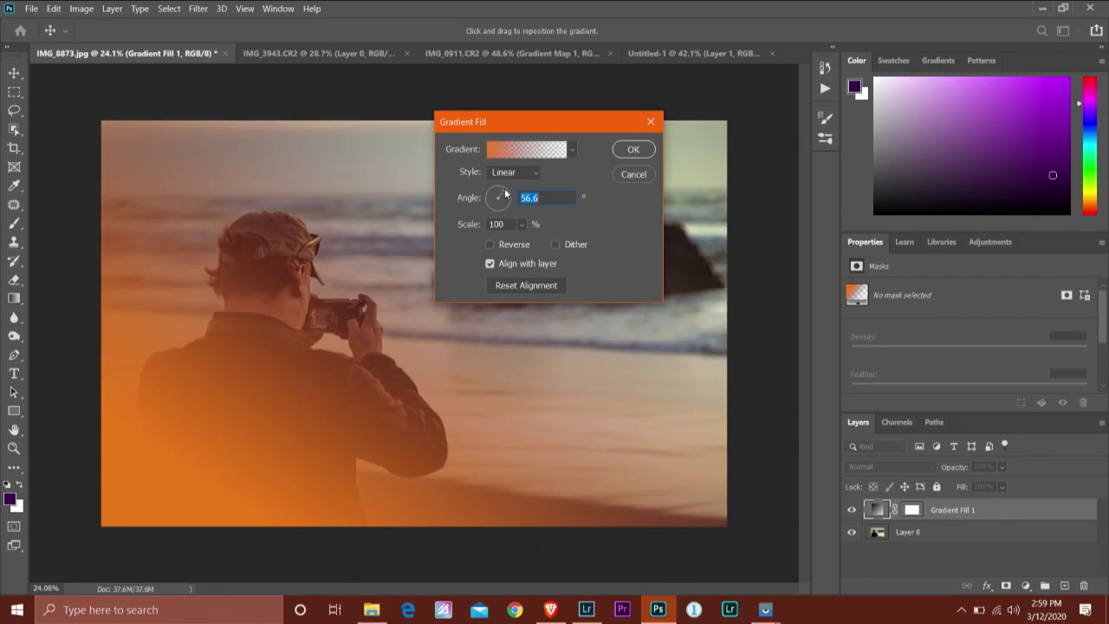
pyautogui.click(490, 202)
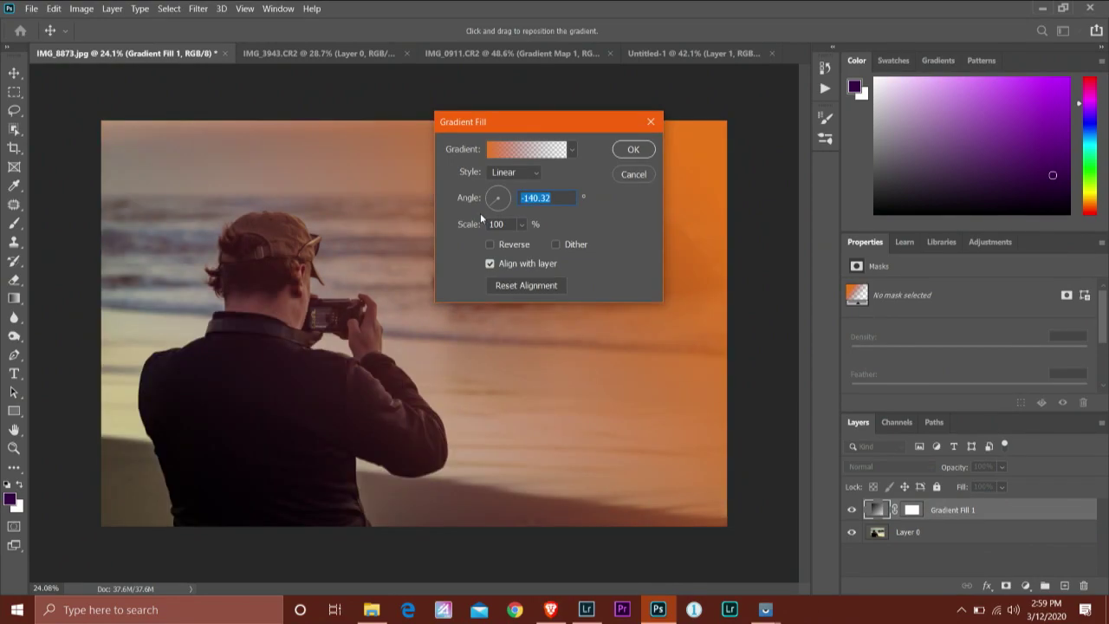
pyautogui.moveTo(489, 205); pyautogui.dragTo(487, 208)
pyautogui.click(633, 151)
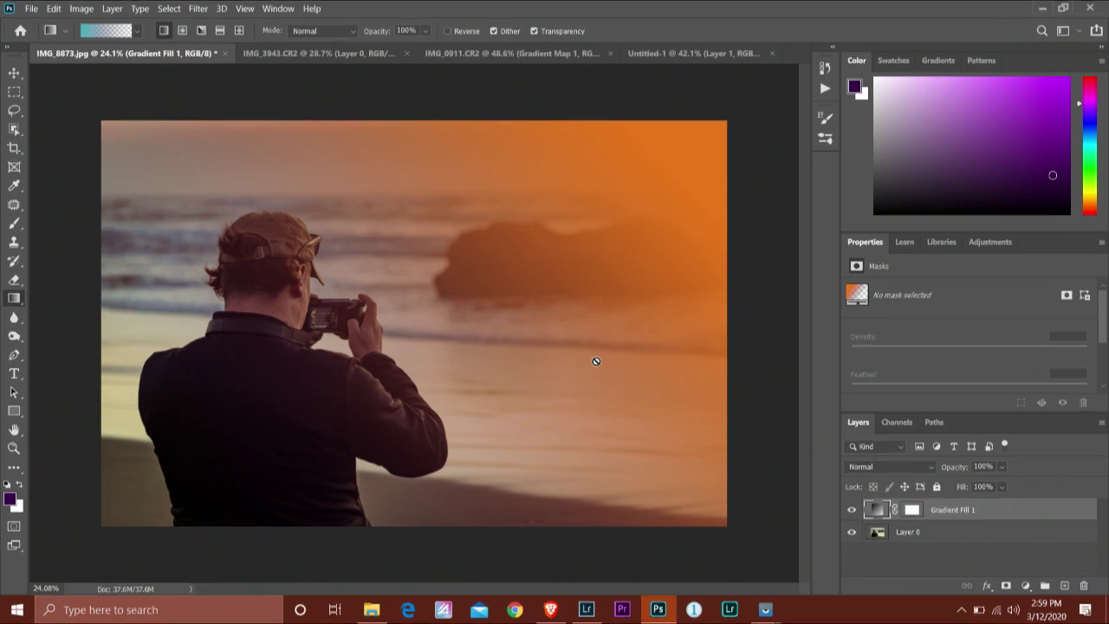
# - Set the Gradient Fill 1 layer's blend mode to Soft Light and compare the photo with the layer hidden and shown
pyautogui.click(932, 467)
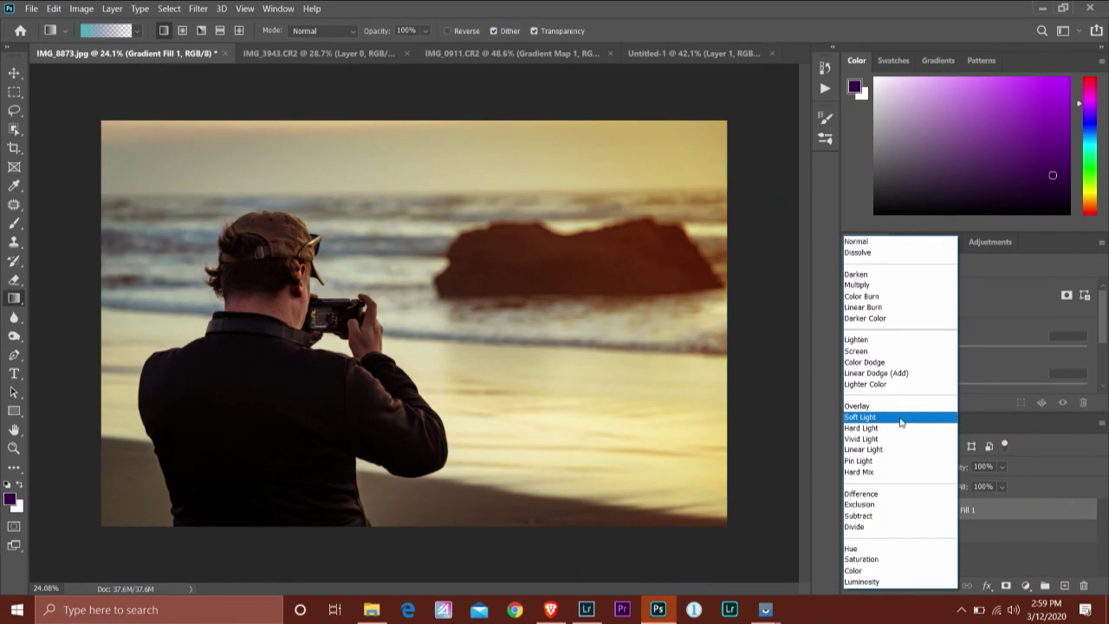
pyautogui.click(900, 419)
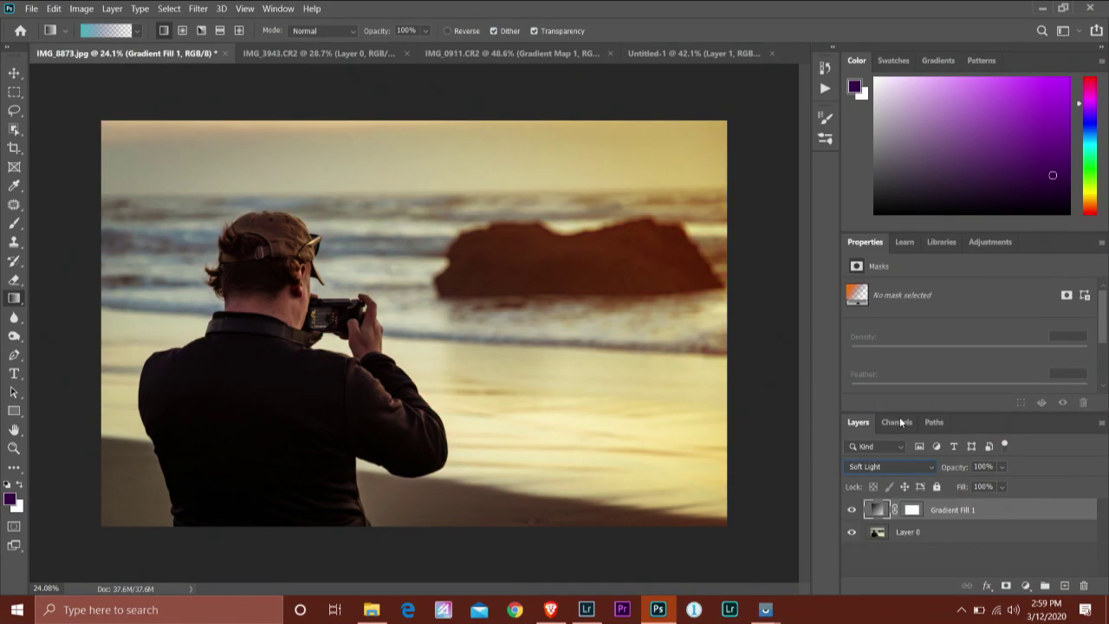
pyautogui.click(852, 510)
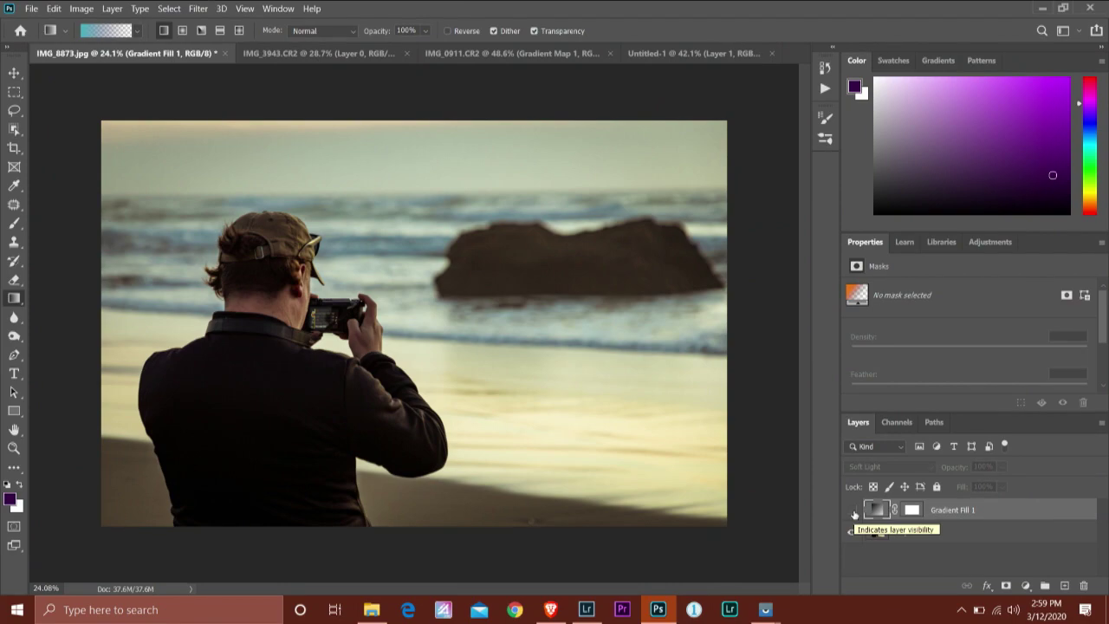
pyautogui.click(852, 512)
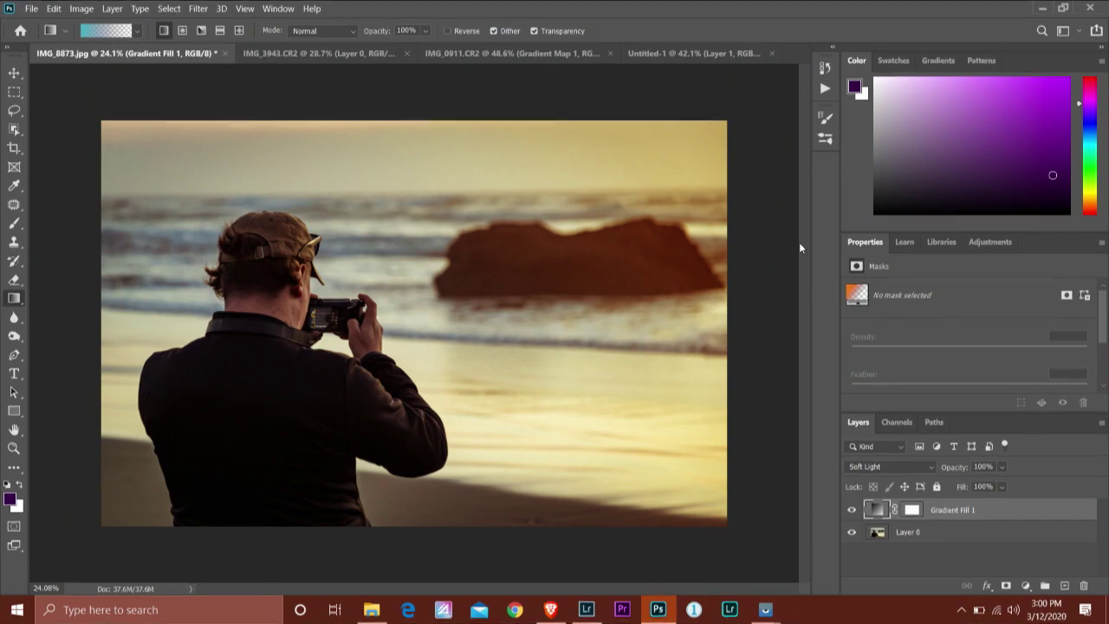
# - Lower the Gradient Fill 1 layer's Fill to 78%
pyautogui.click(1001, 486)
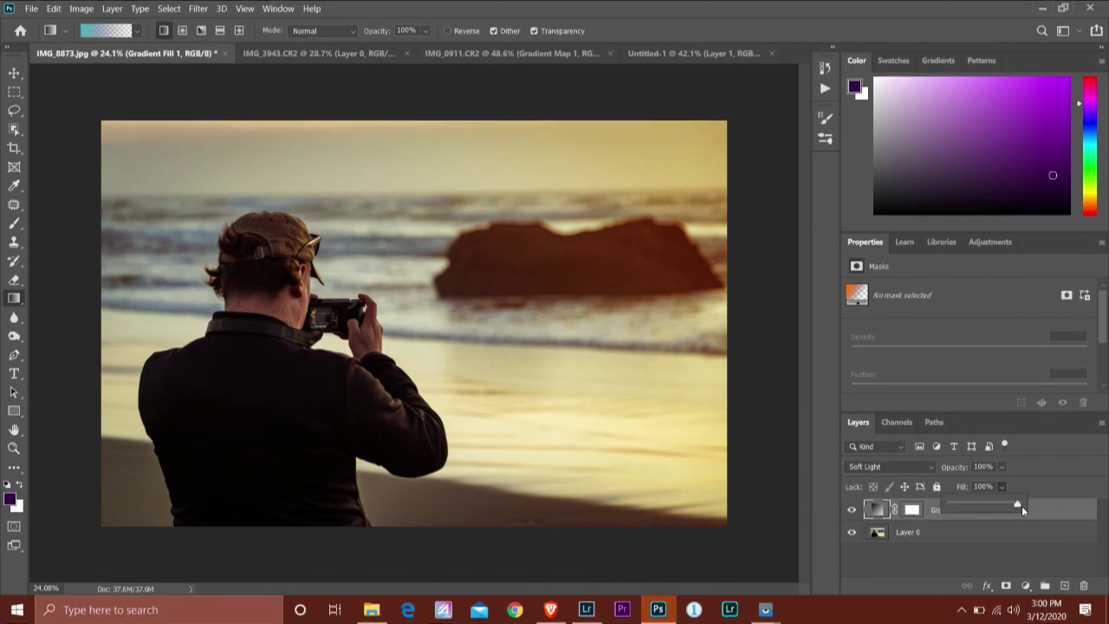
pyautogui.moveTo(1019, 507); pyautogui.dragTo(1004, 508)
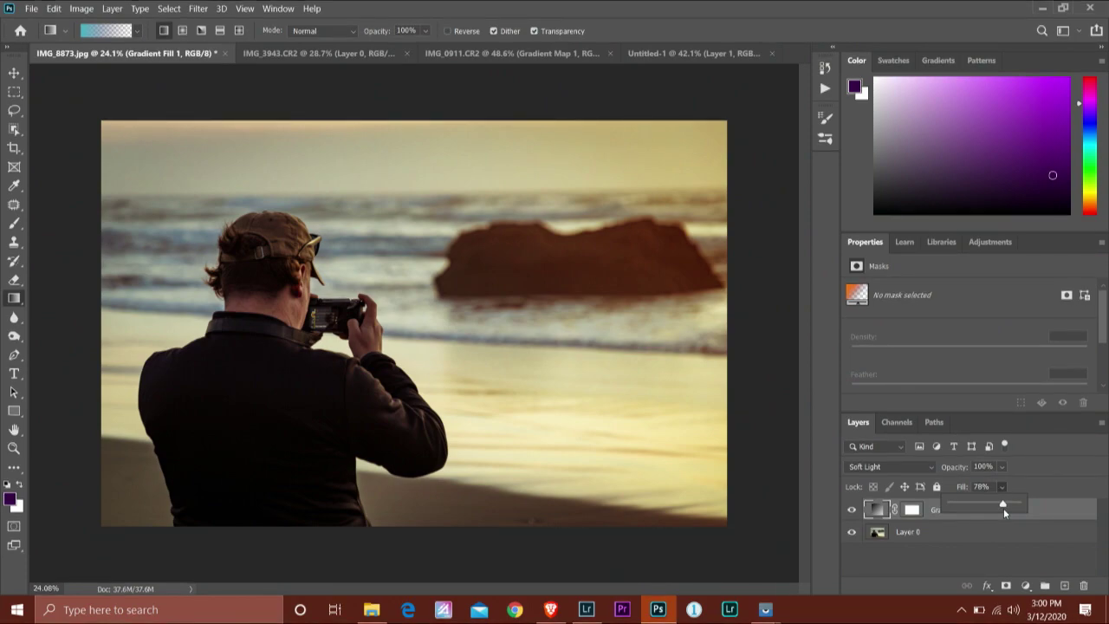
pyautogui.click(1042, 473)
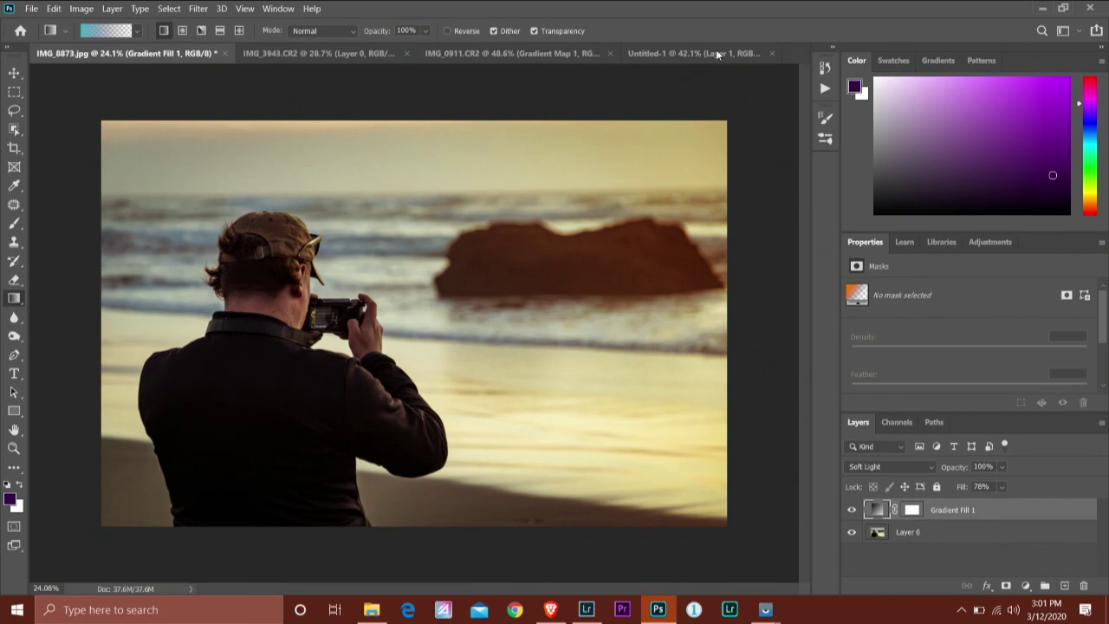
# - Add a Gradient Map adjustment layer above the burning house photo in IMG_3943.CR2 and preview it reversed, keeping Reverse off
pyautogui.click(311, 53)
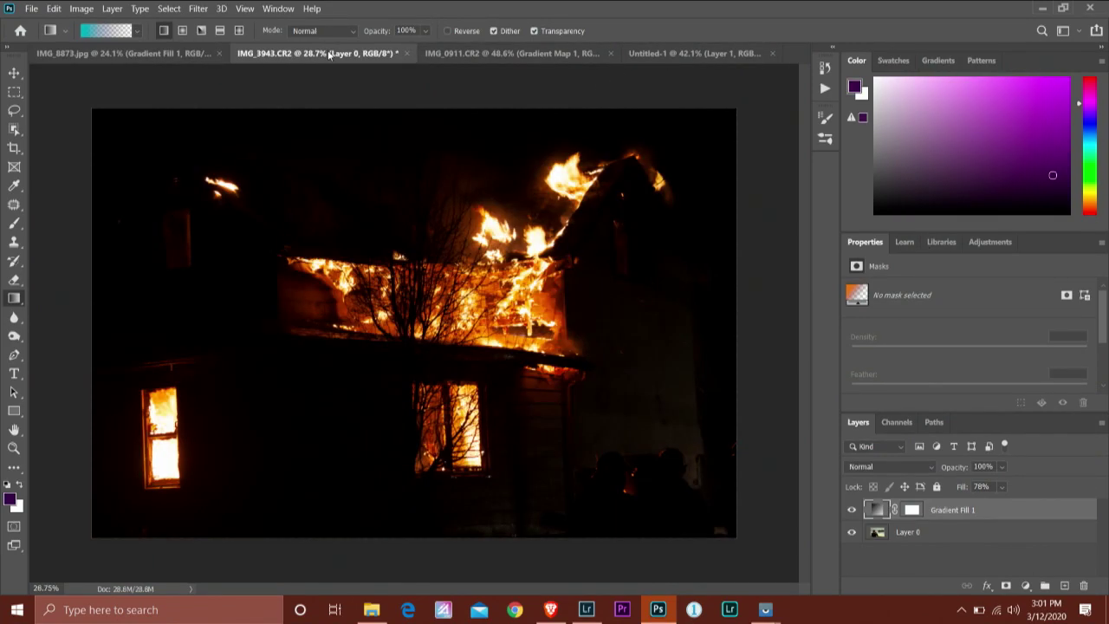
pyautogui.click(513, 54)
pyautogui.click(350, 53)
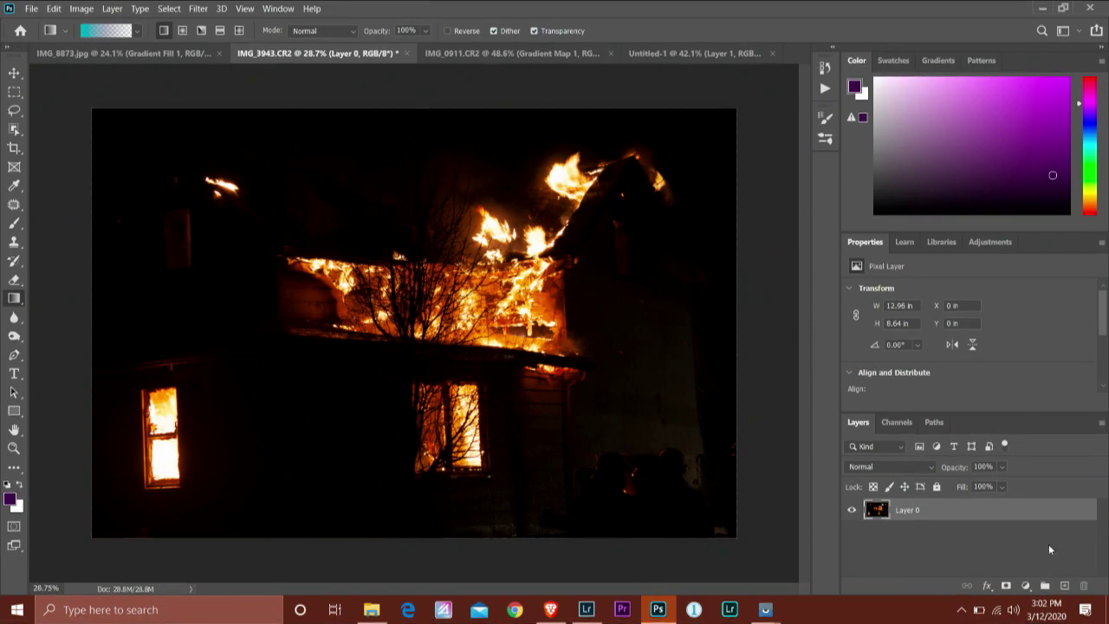
pyautogui.click(1028, 588)
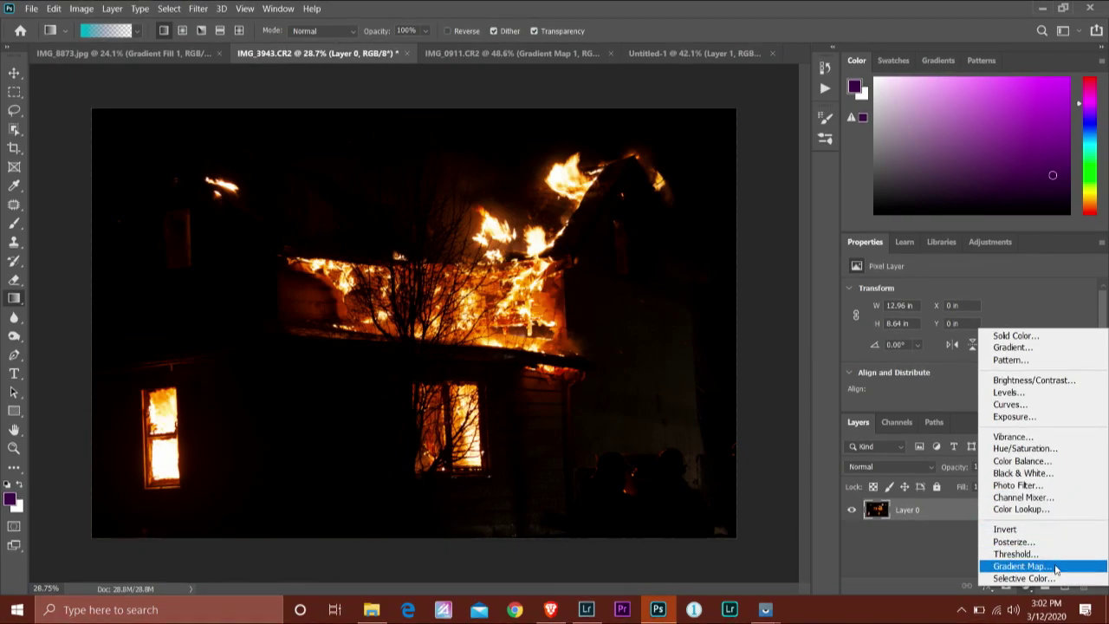
pyautogui.click(1055, 566)
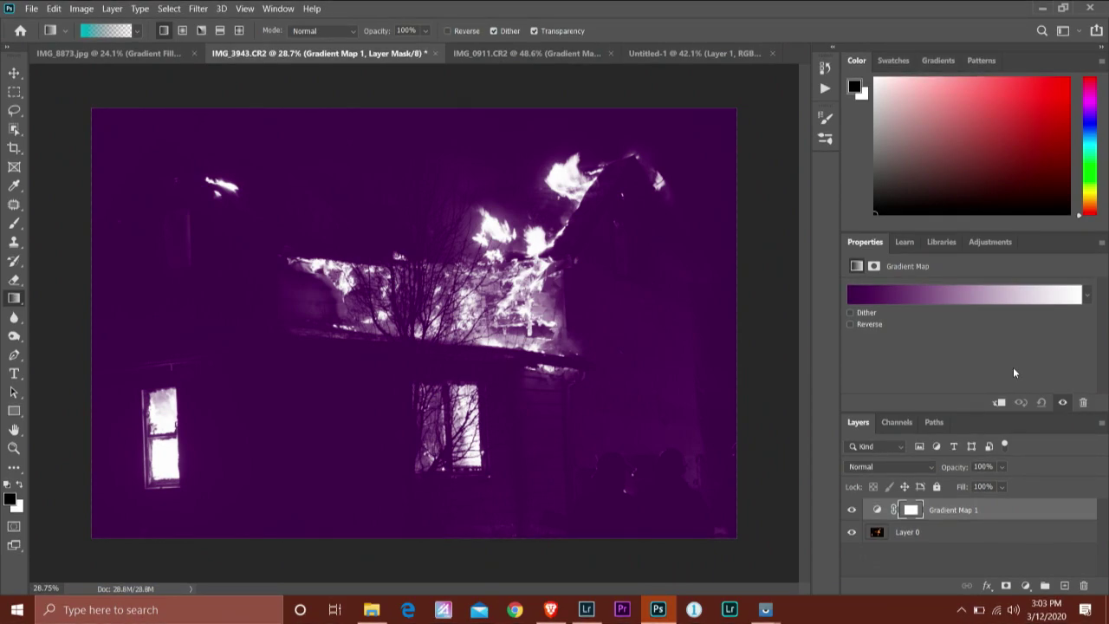
pyautogui.click(850, 325)
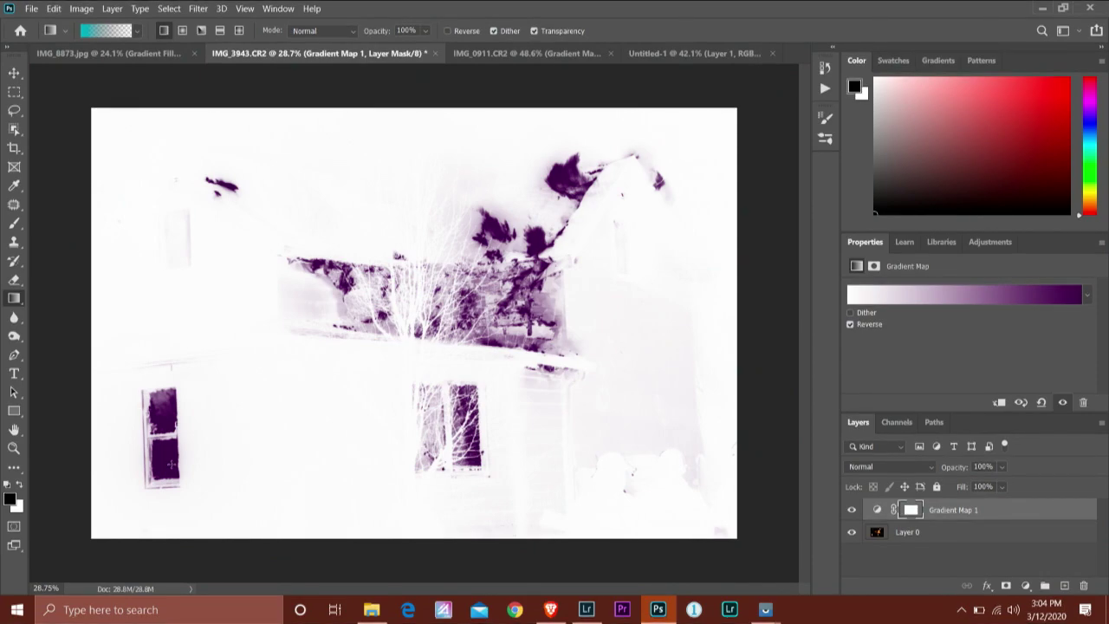
pyautogui.click(852, 324)
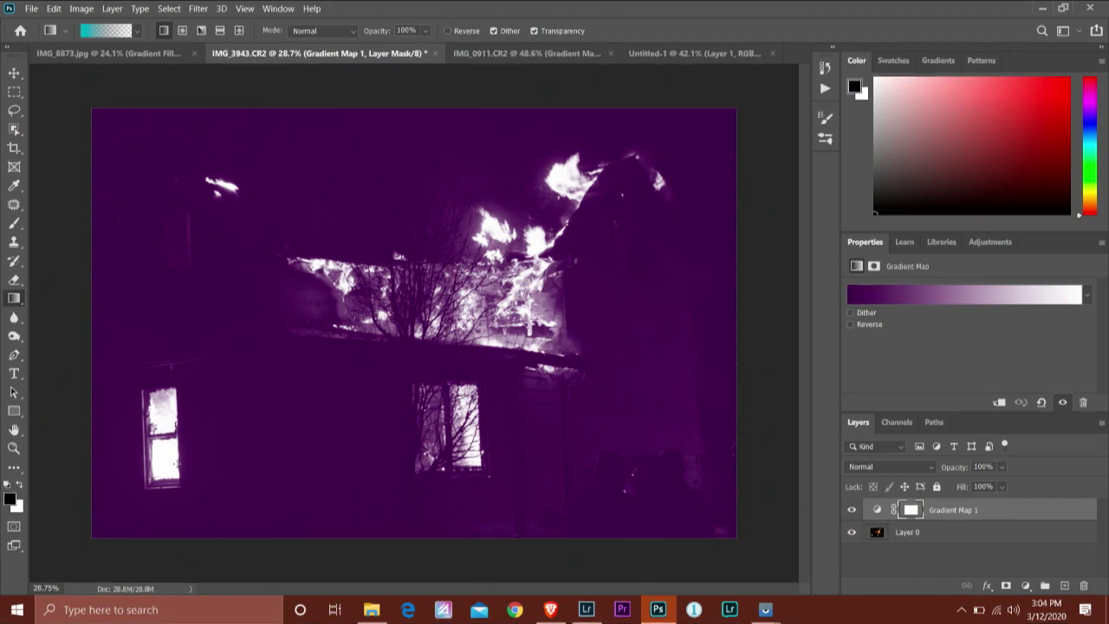
# - Change the gradient map's starting colour stop from purple to blue (#265c99)
pyautogui.click(904, 295)
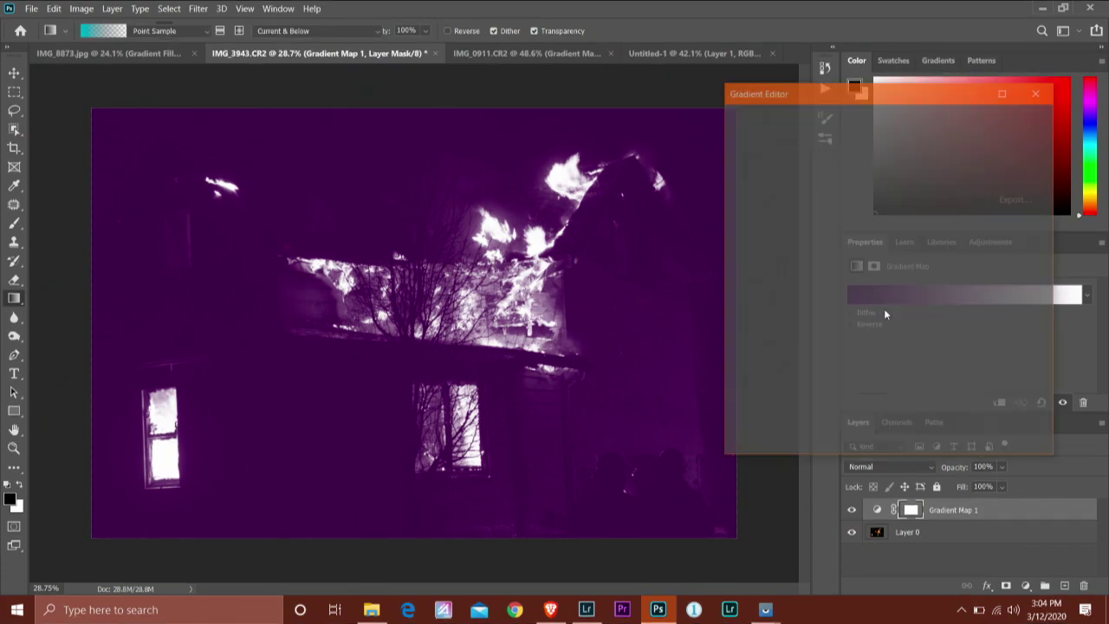
pyautogui.click(741, 356)
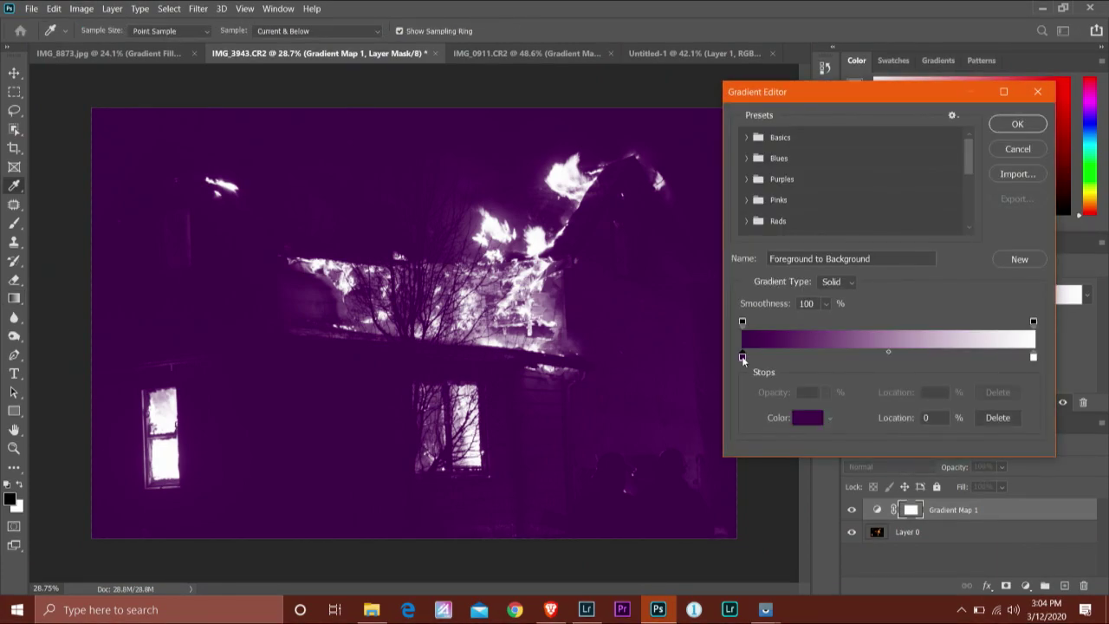
pyautogui.click(809, 419)
pyautogui.moveTo(926, 156)
pyautogui.mouseDown()
pyautogui.moveTo(927, 222)
pyautogui.moveTo(927, 194)
pyautogui.moveTo(852, 199)
pyautogui.moveTo(851, 214)
pyautogui.moveTo(873, 176)
pyautogui.moveTo(865, 188)
pyautogui.mouseUp()
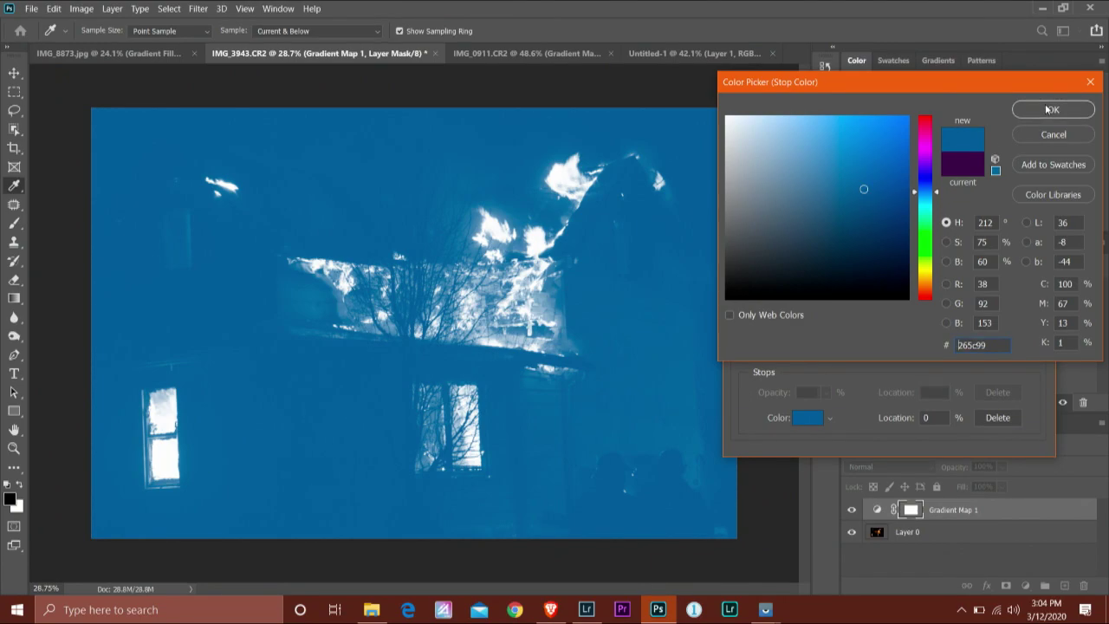
pyautogui.click(1051, 110)
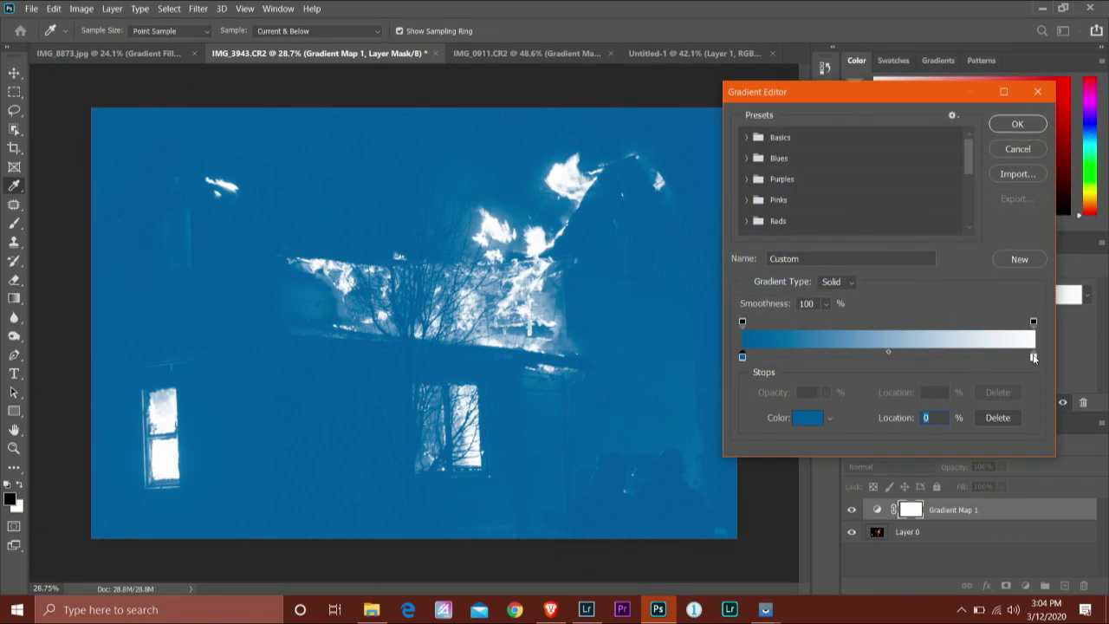
# - Change the gradient map's ending colour stop to a bright orange and apply the edited blue-to-orange gradient
pyautogui.click(1034, 357)
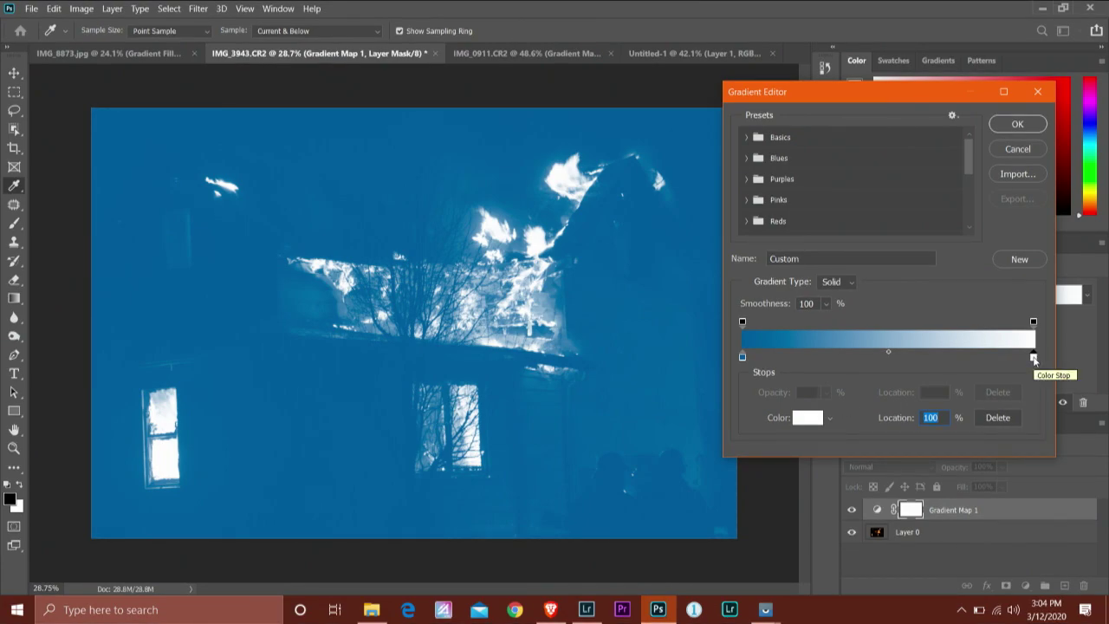
pyautogui.click(807, 418)
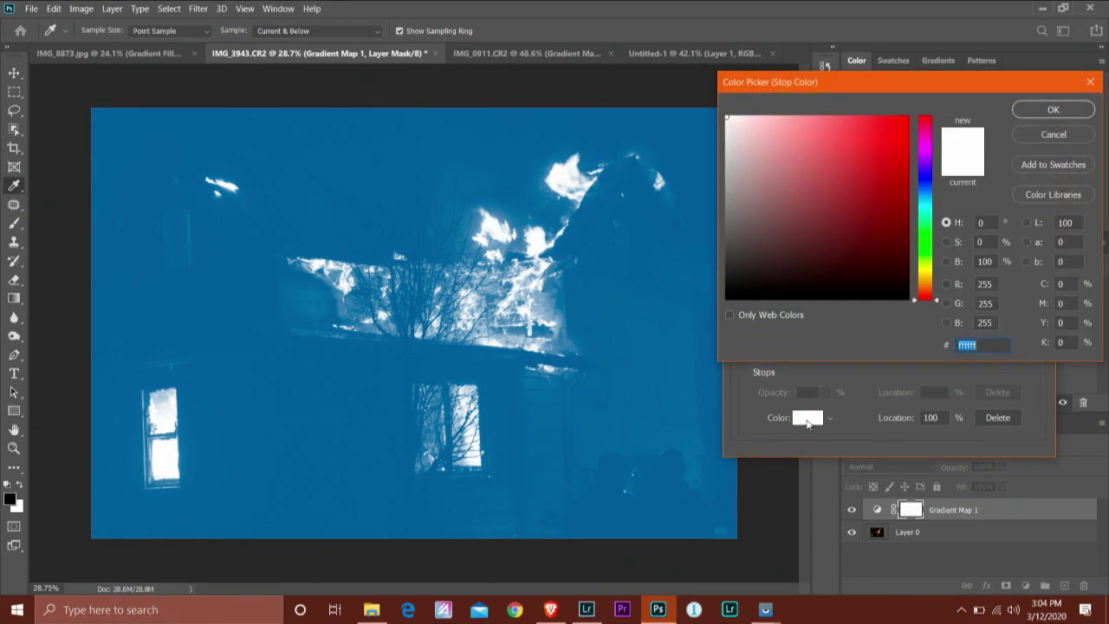
pyautogui.moveTo(864, 156); pyautogui.dragTo(820, 234)
pyautogui.click(926, 275)
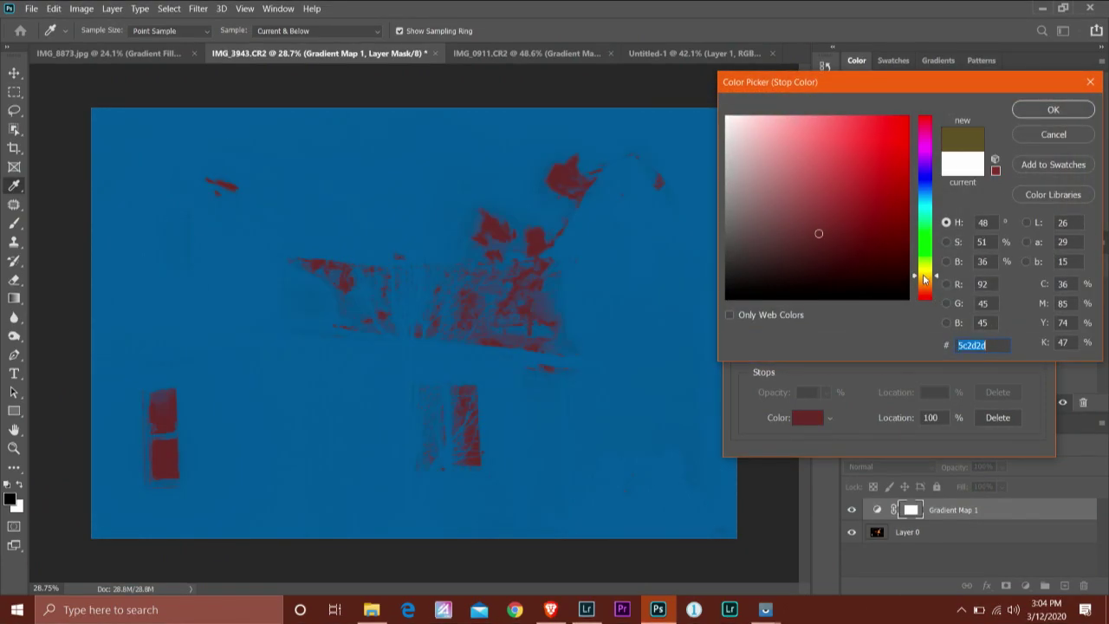
pyautogui.click(928, 284)
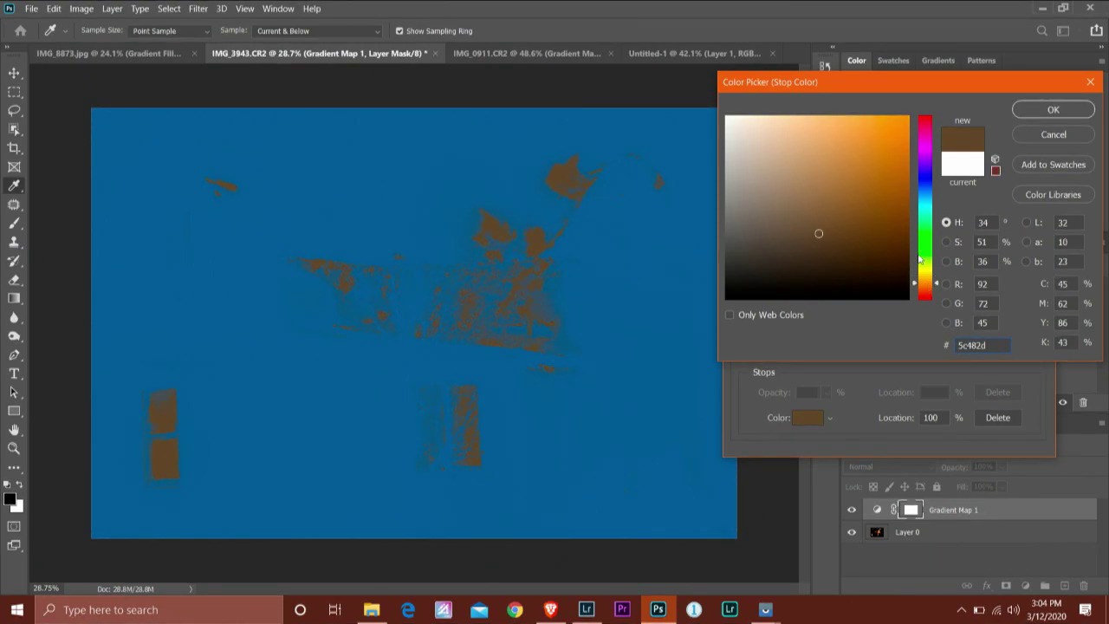
pyautogui.moveTo(927, 288); pyautogui.dragTo(923, 286)
pyautogui.click(858, 132)
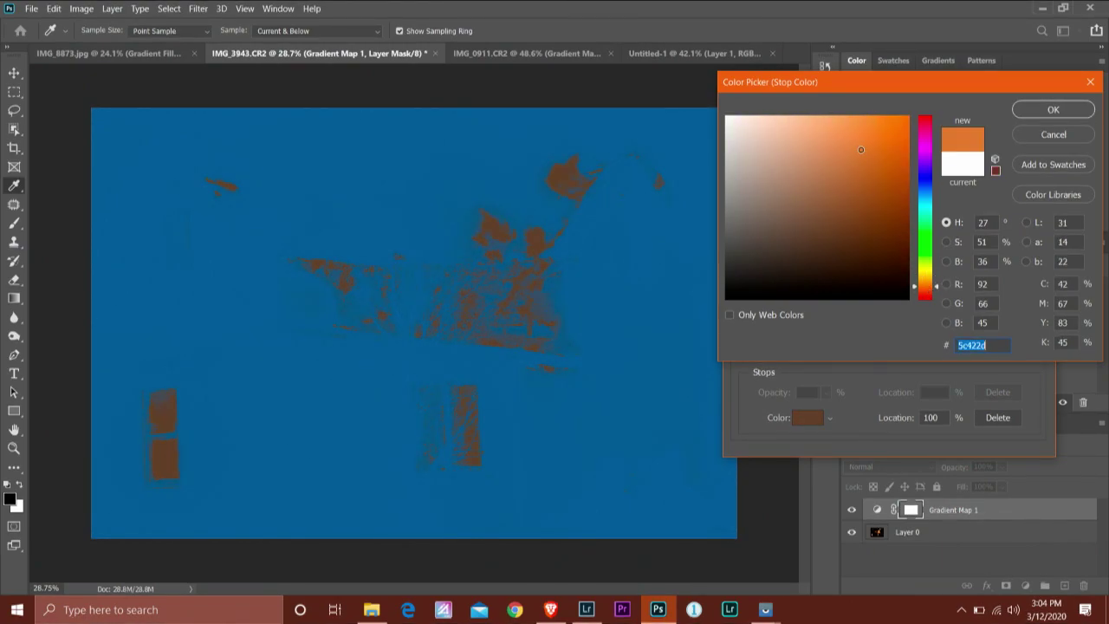
pyautogui.click(1053, 111)
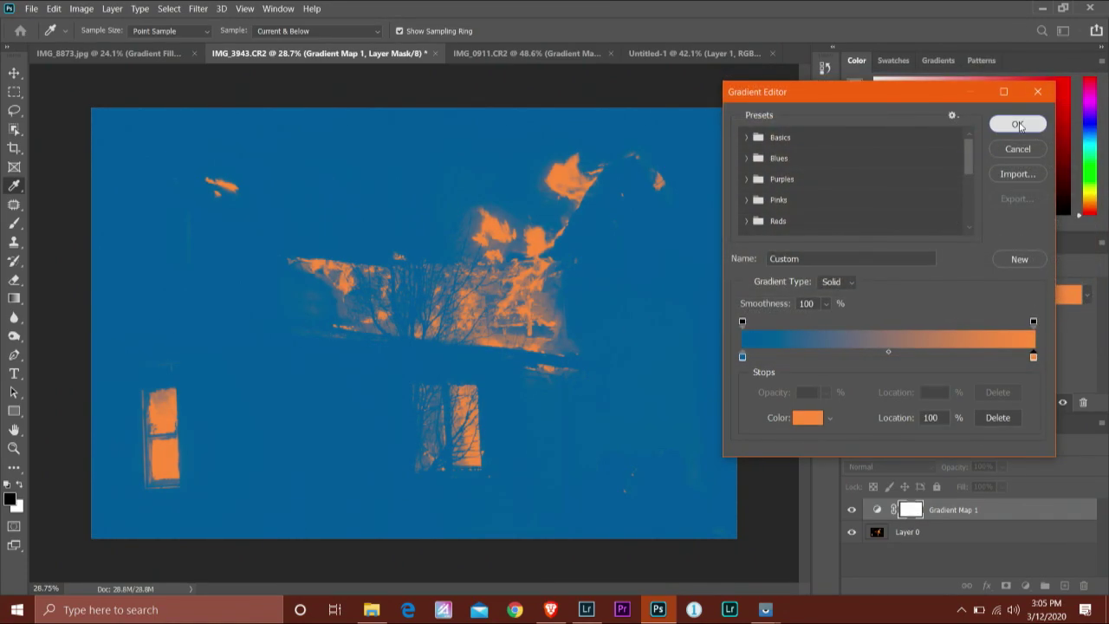
pyautogui.click(1018, 126)
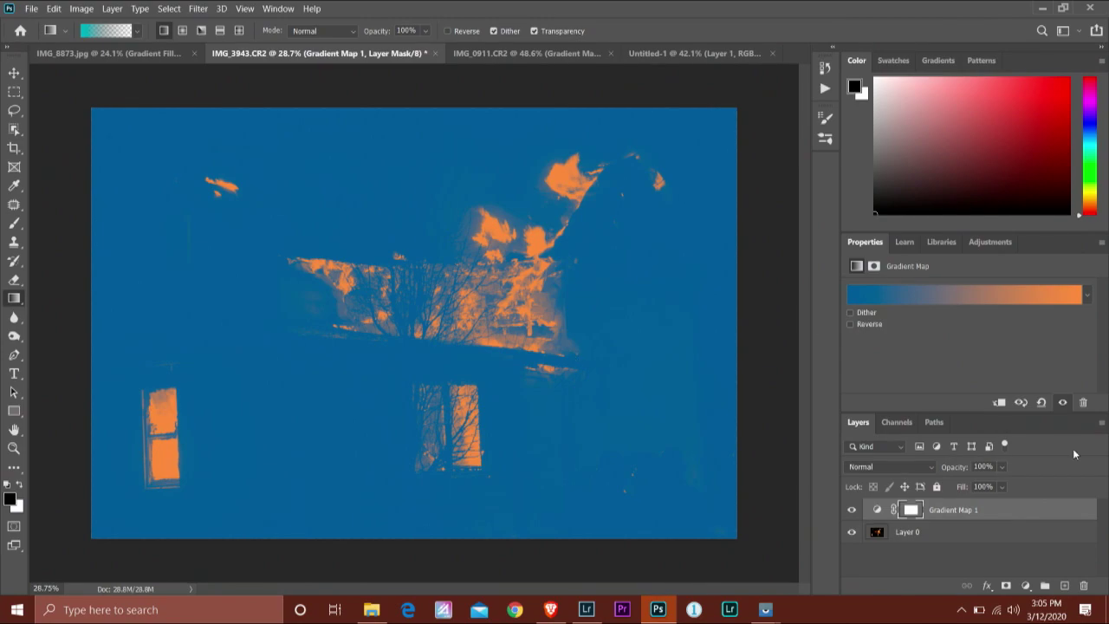
# - Try the Color blend mode on the Gradient Map 1 layer and settle on Saturation
pyautogui.click(911, 466)
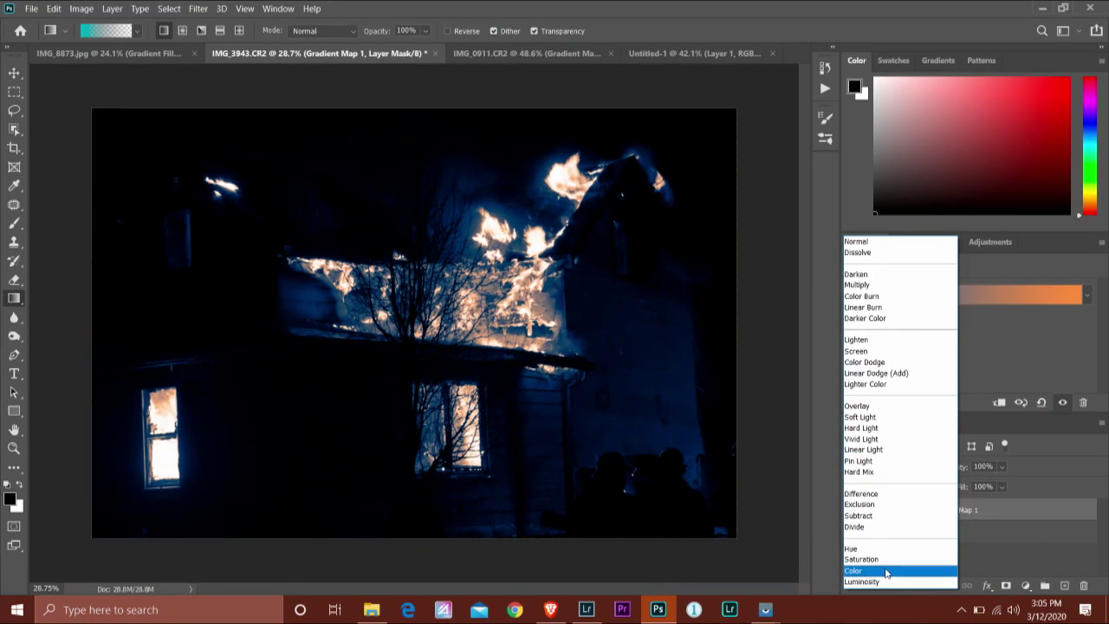
pyautogui.click(891, 572)
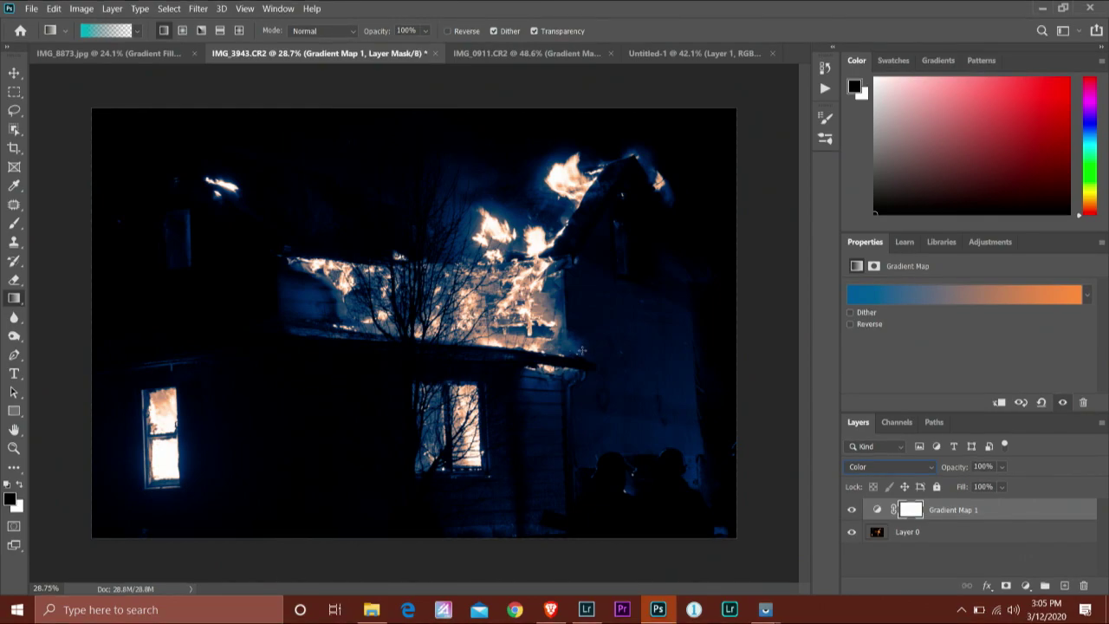
pyautogui.click(884, 469)
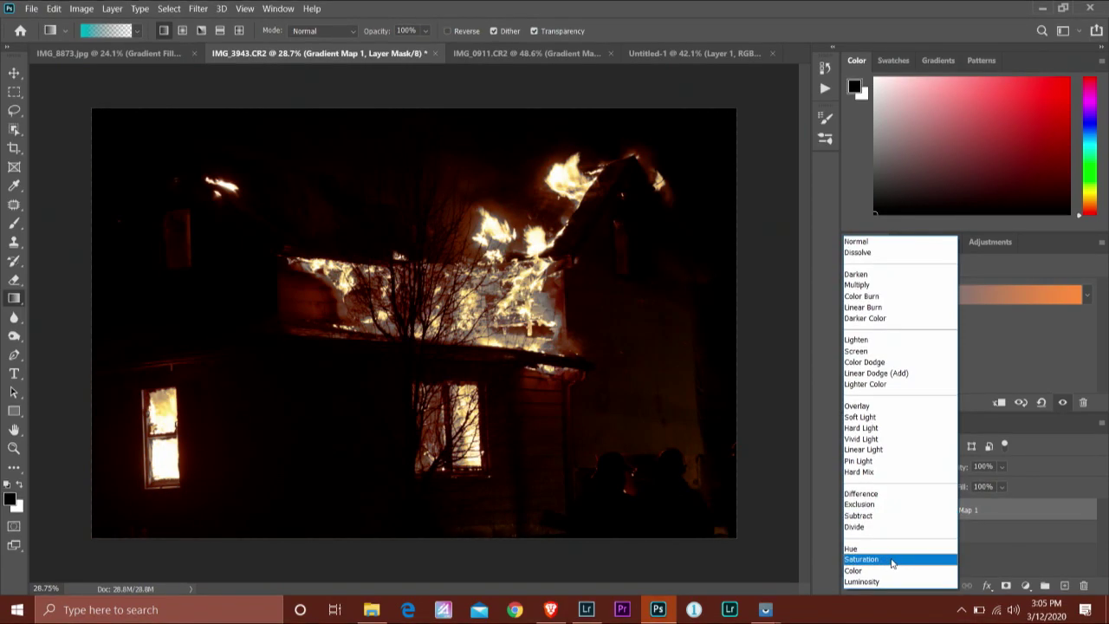
pyautogui.click(892, 560)
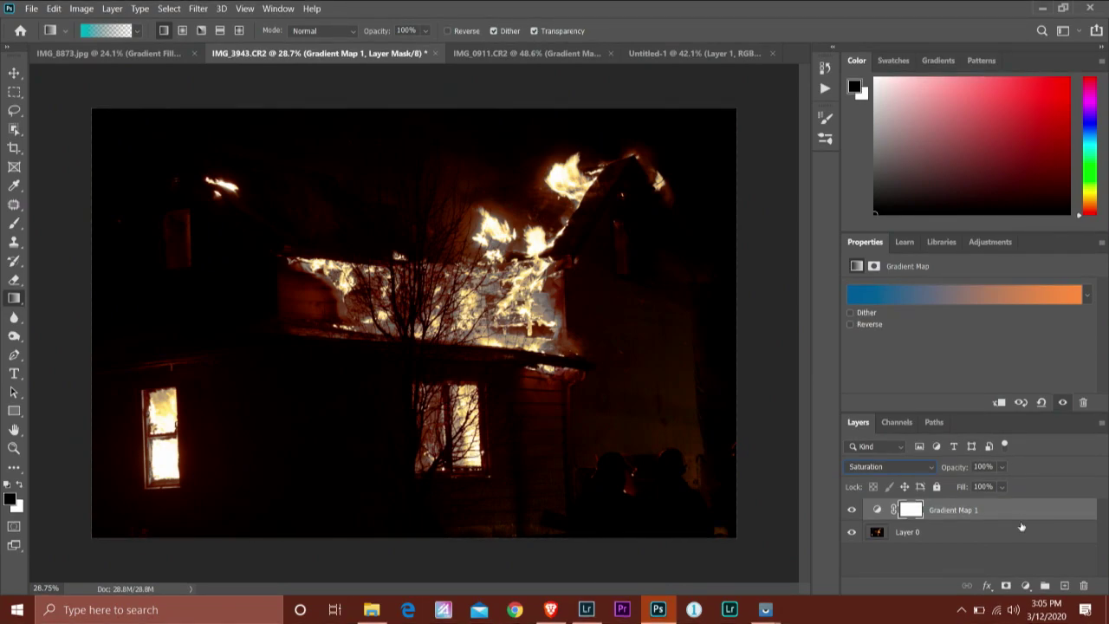
# - Preview the Gradient Map 1 layer at 0% Fill and set its Fill to 85%
pyautogui.click(1002, 487)
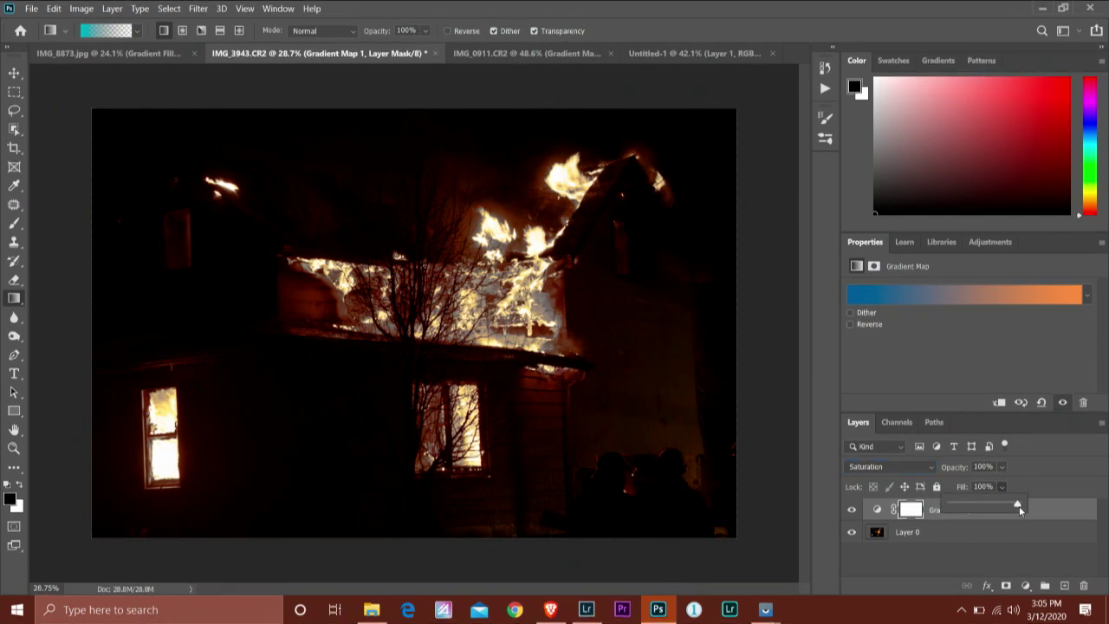
pyautogui.moveTo(1018, 505); pyautogui.dragTo(947, 511)
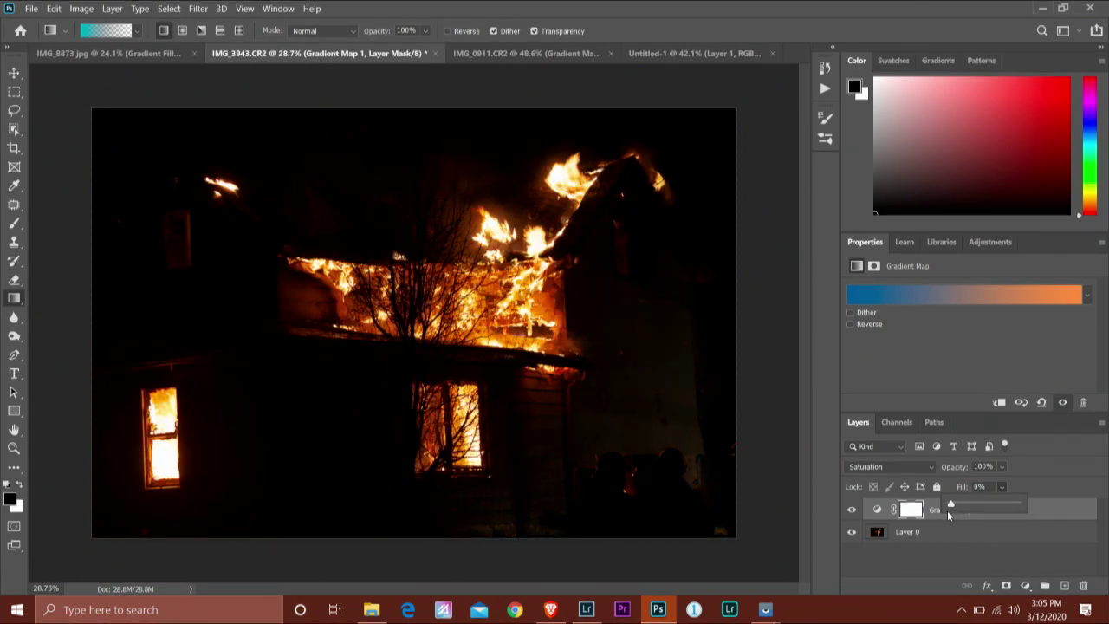
pyautogui.moveTo(954, 508); pyautogui.dragTo(1009, 486)
pyautogui.click(1040, 460)
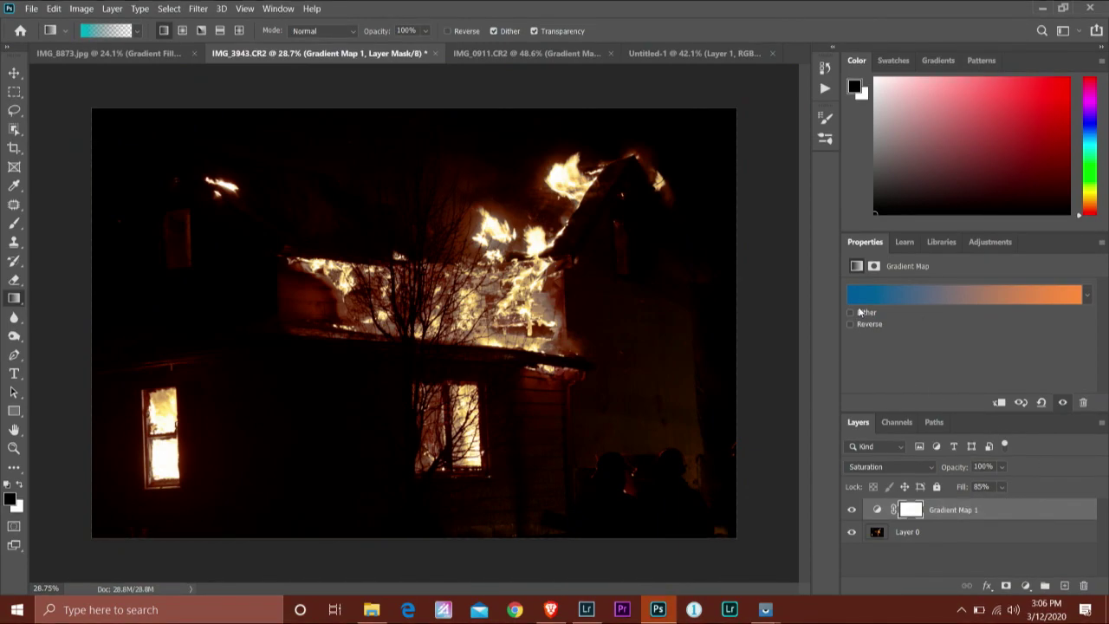
# - In IMG_0911.CR2, compare the fire truck photo with the Gradient Map 1 layer shown and hidden, leaving it shown
pyautogui.click(516, 51)
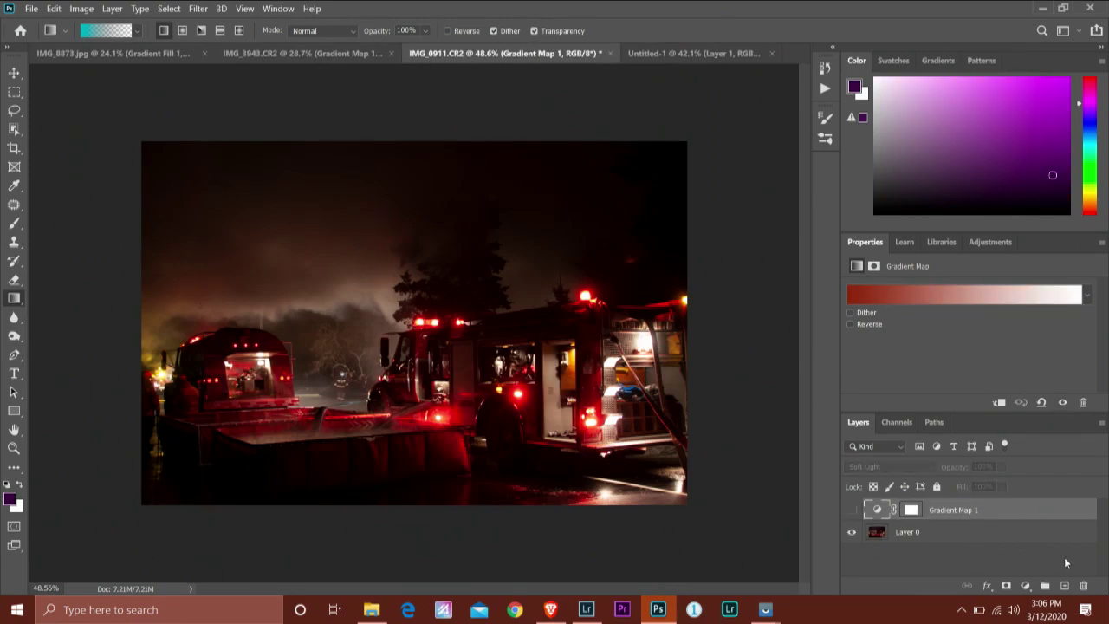
pyautogui.click(853, 512)
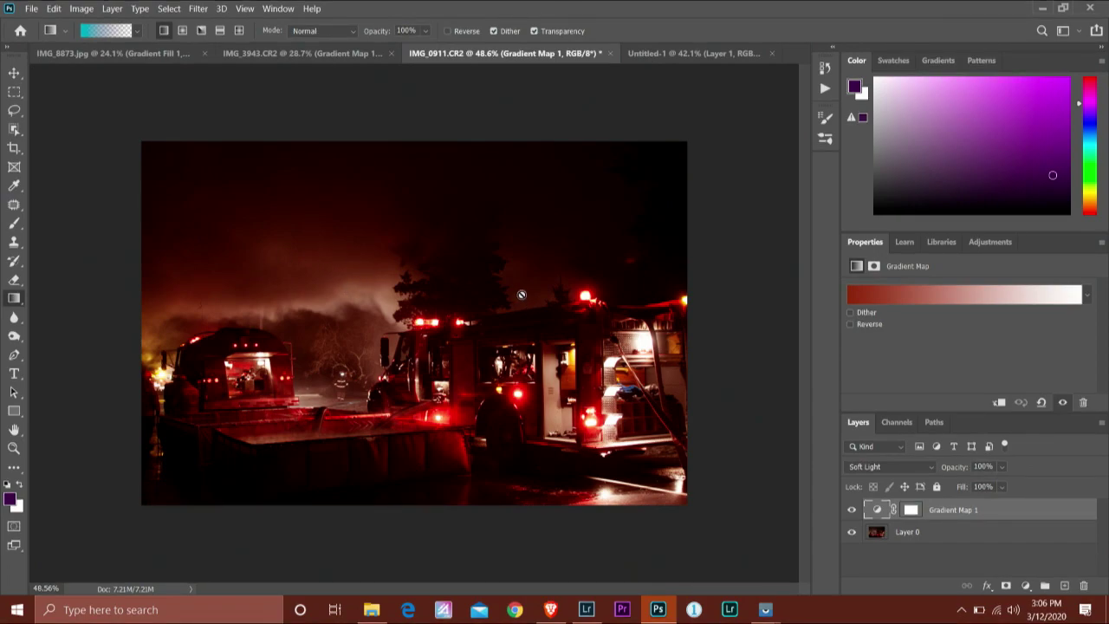
pyautogui.click(852, 510)
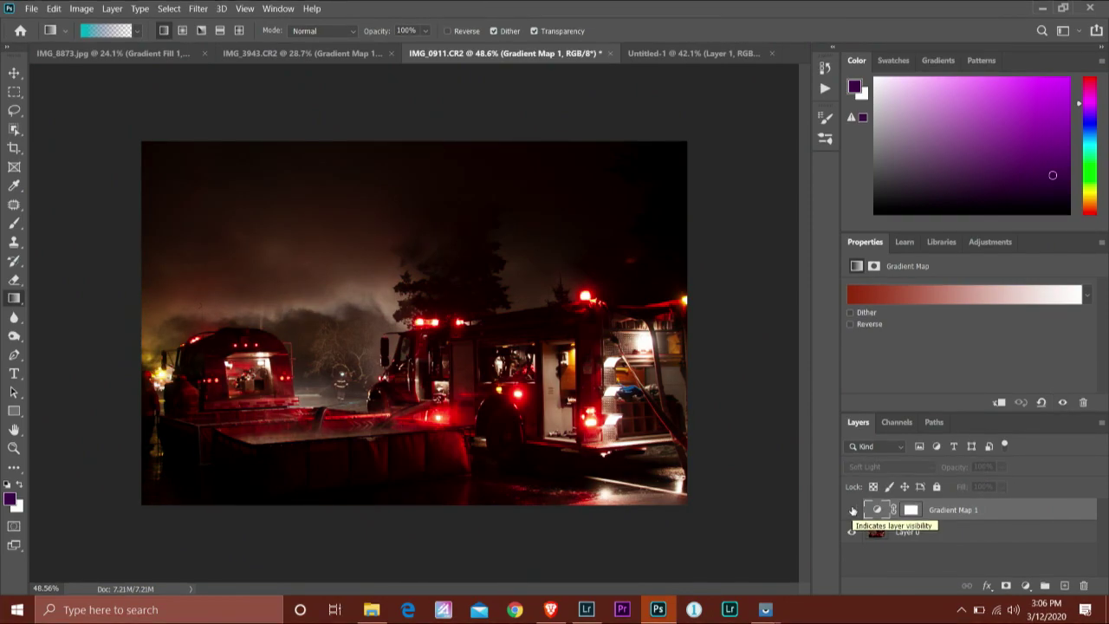
pyautogui.click(852, 511)
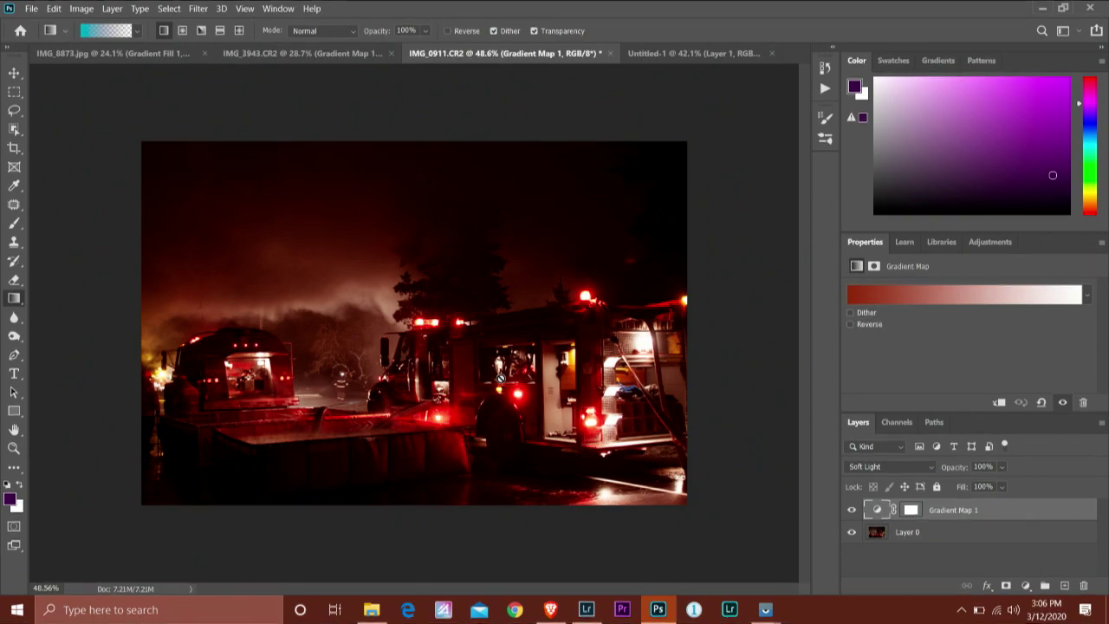
# - Paint black over the sky on the Gradient Map 1 layer mask with a 240 px brush to remove the red tint there
pyautogui.click(913, 508)
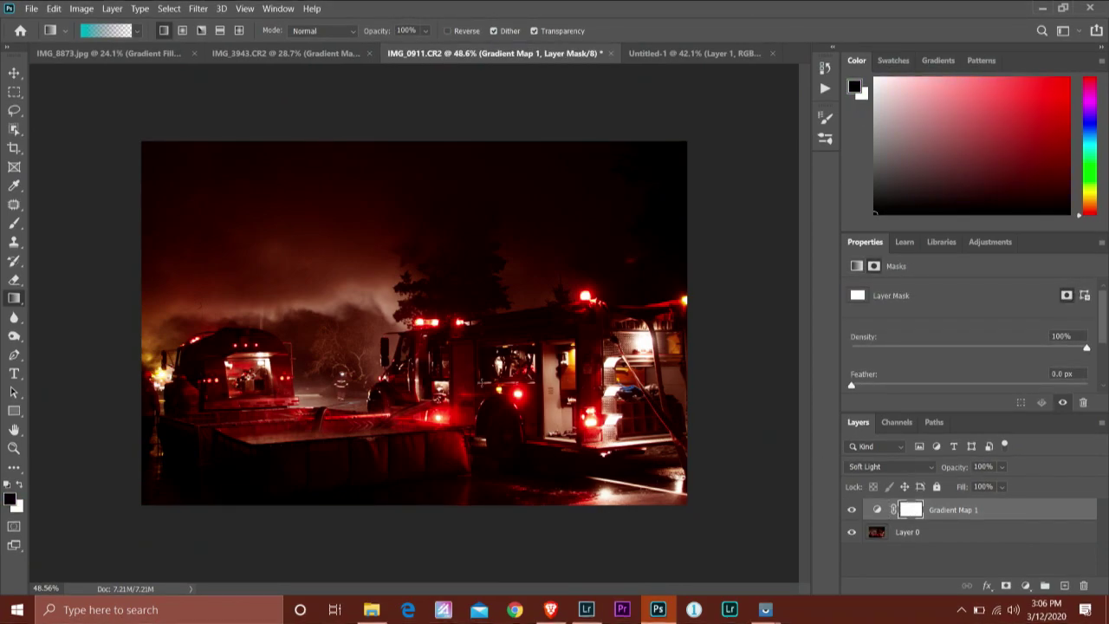
pyautogui.press('b')
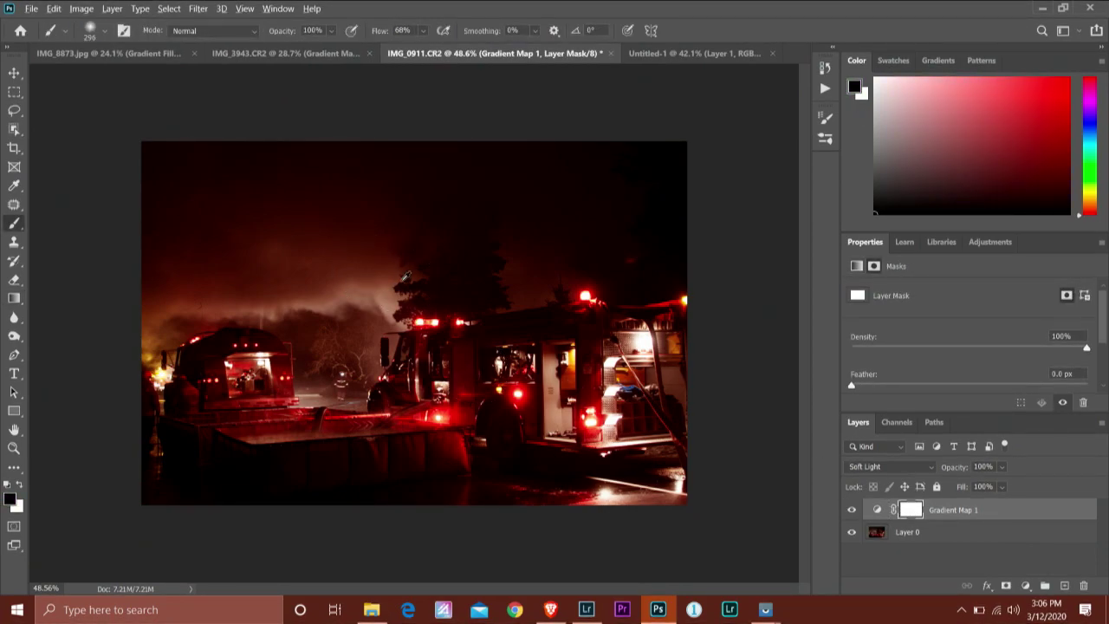
pyautogui.keyDown('alt'); pyautogui.rightClick(390, 275); pyautogui.keyUp('alt')
pyautogui.moveTo(390, 272); pyautogui.dragTo(379, 274)
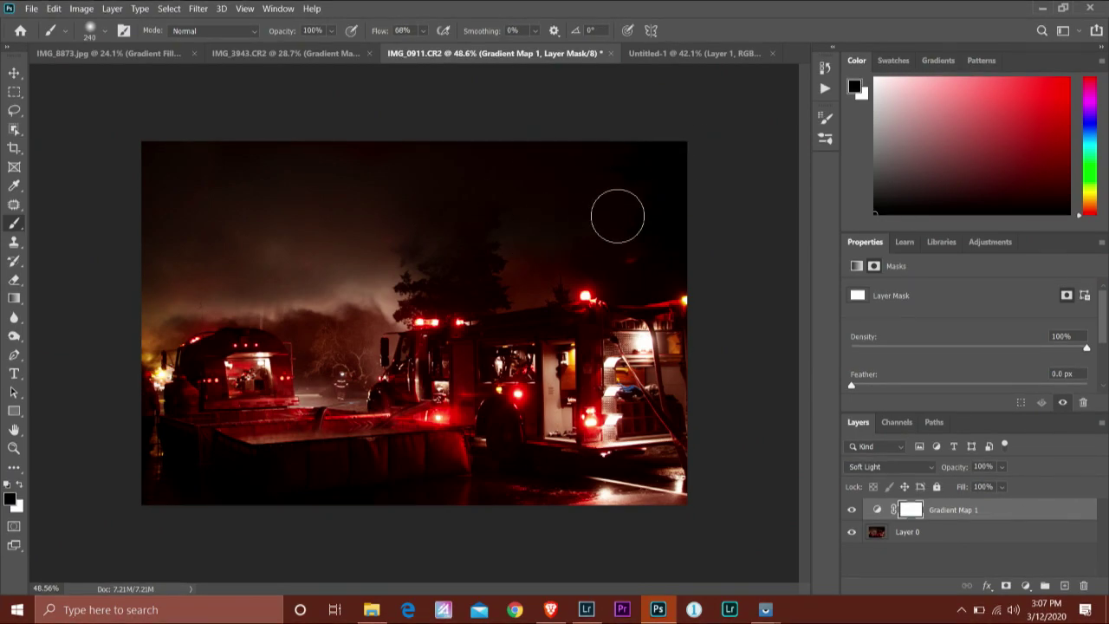
pyautogui.moveTo(548, 212)
pyautogui.mouseDown()
pyautogui.moveTo(645, 163)
pyautogui.moveTo(685, 168)
pyautogui.moveTo(607, 173)
pyautogui.mouseUp()
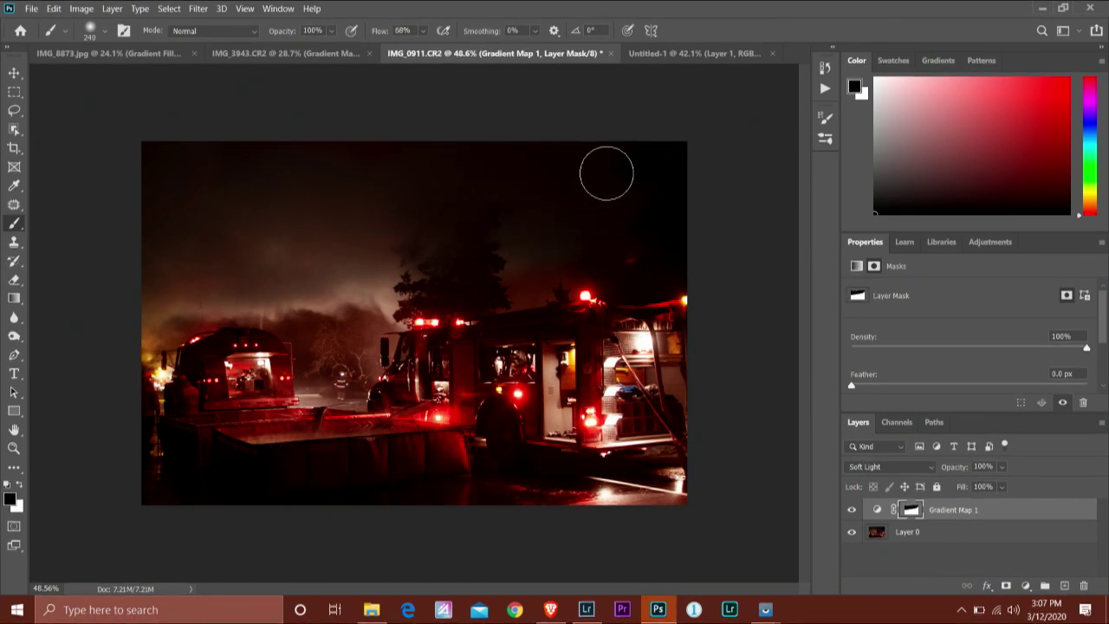